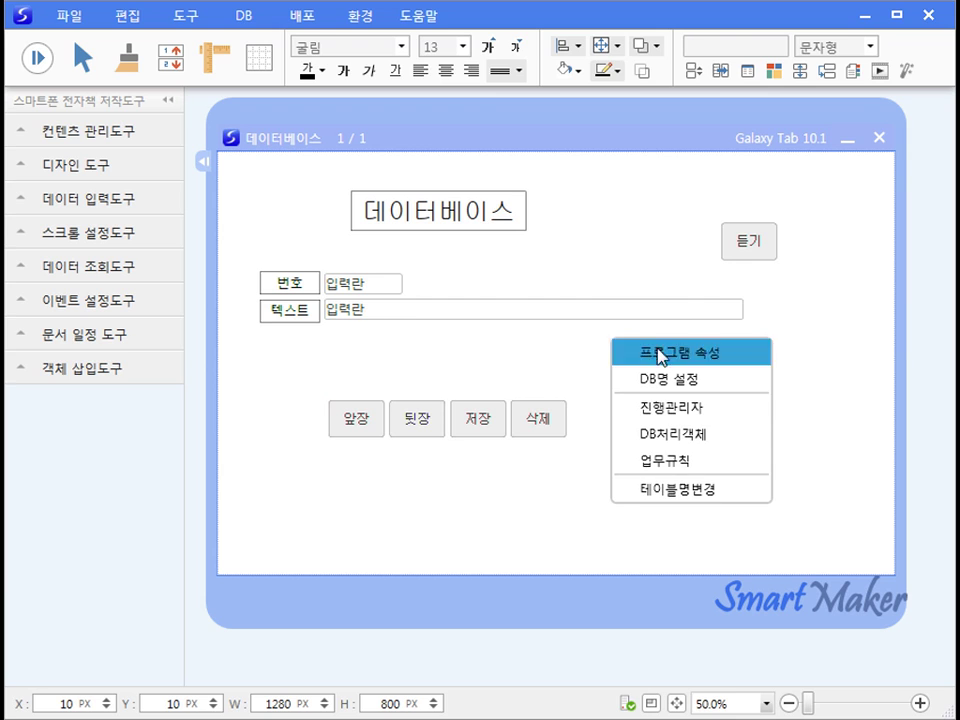
Start an event in 진행관리자 for pressing the 앞장 button, using the 아톰속성설정 work type
{"action": "left_click", "coordinate": [658, 408]}
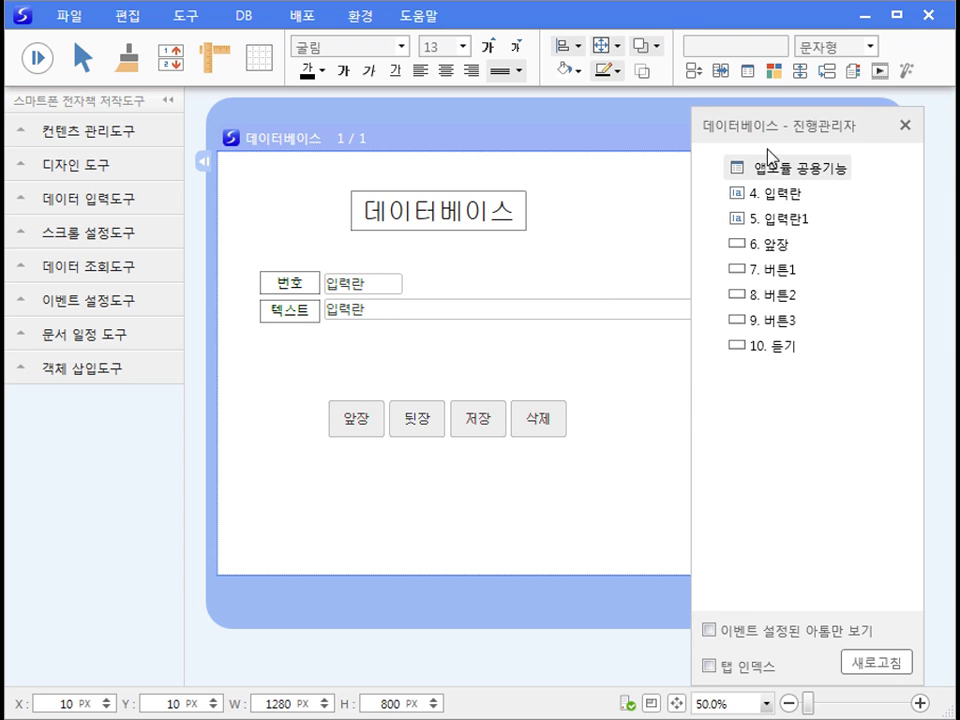
{"action": "left_click", "coordinate": [767, 254]}
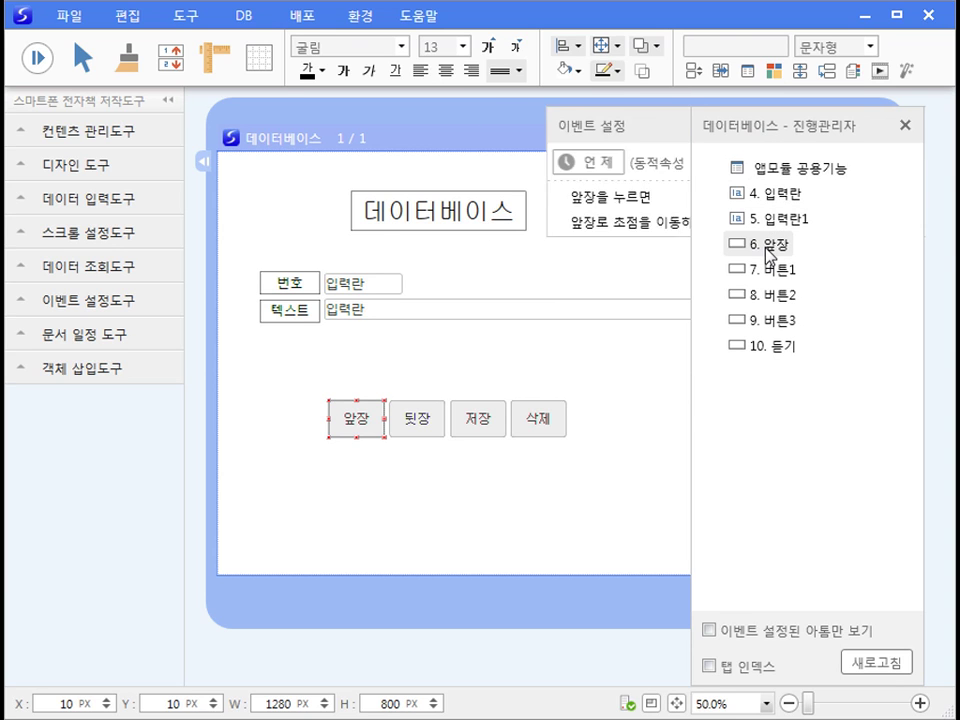
{"action": "left_click", "coordinate": [424, 207]}
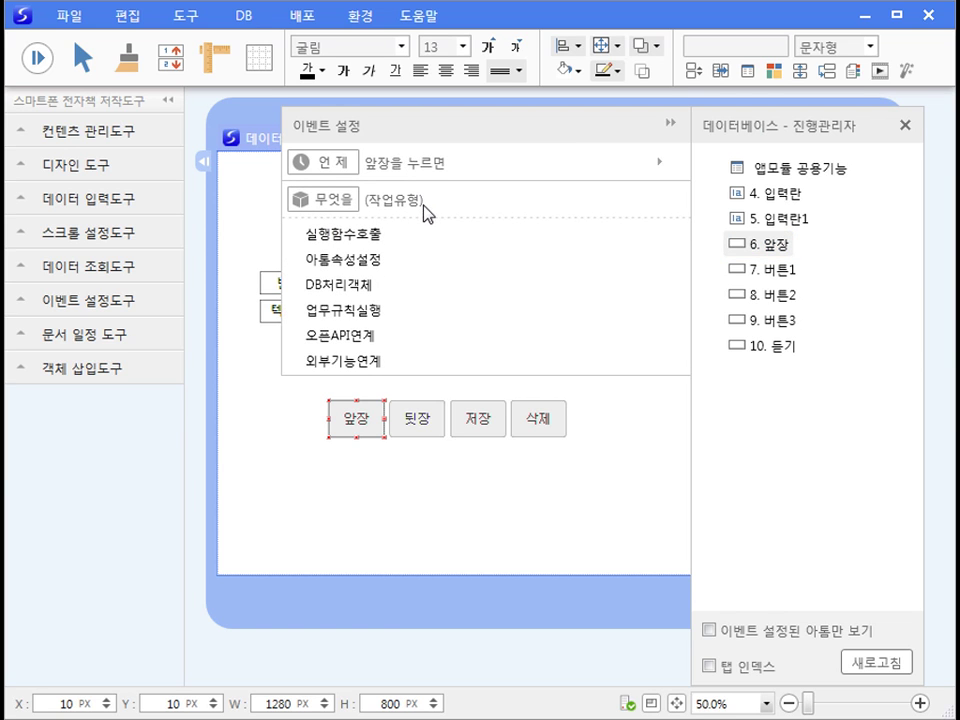
{"action": "left_click", "coordinate": [409, 262]}
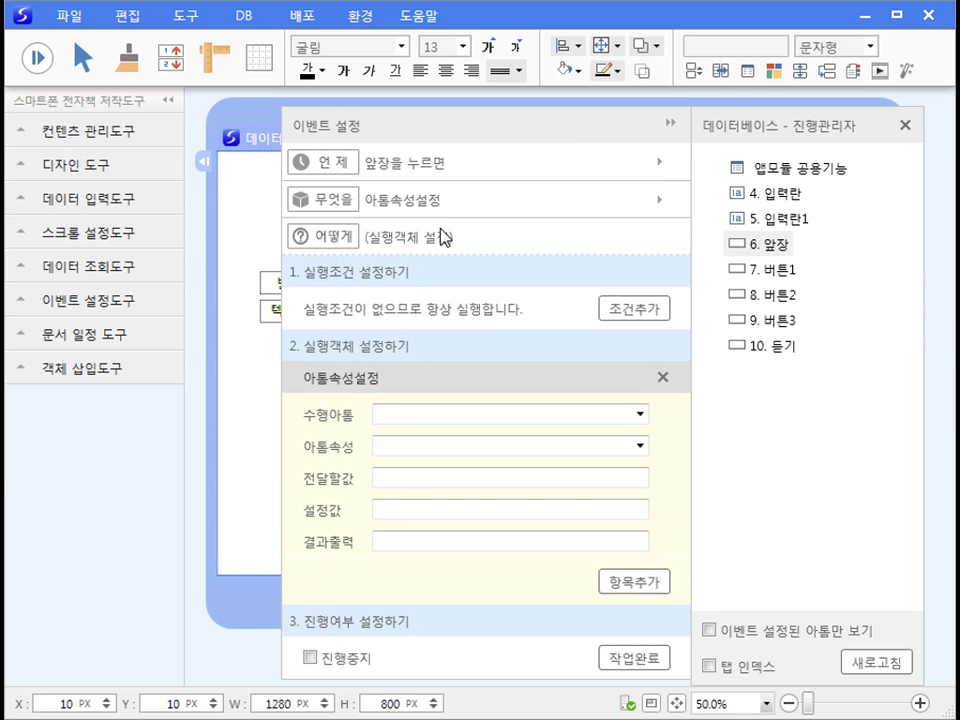
Target the 앞장 atom's 배경색 property with the value 255,0,0, complete the event, and close 진행관리자
{"action": "left_click", "coordinate": [640, 419]}
{"action": "left_click", "coordinate": [477, 467]}
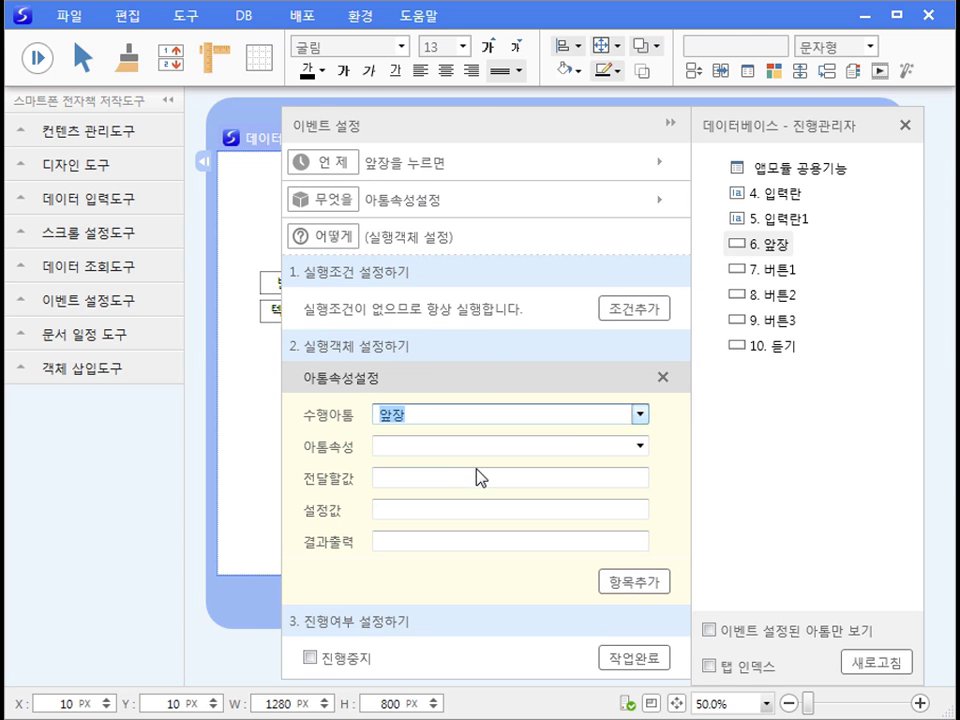
{"action": "left_click", "coordinate": [640, 446]}
{"action": "scroll", "coordinate": [503, 543], "scroll_direction": "down", "scroll_amount": 1}
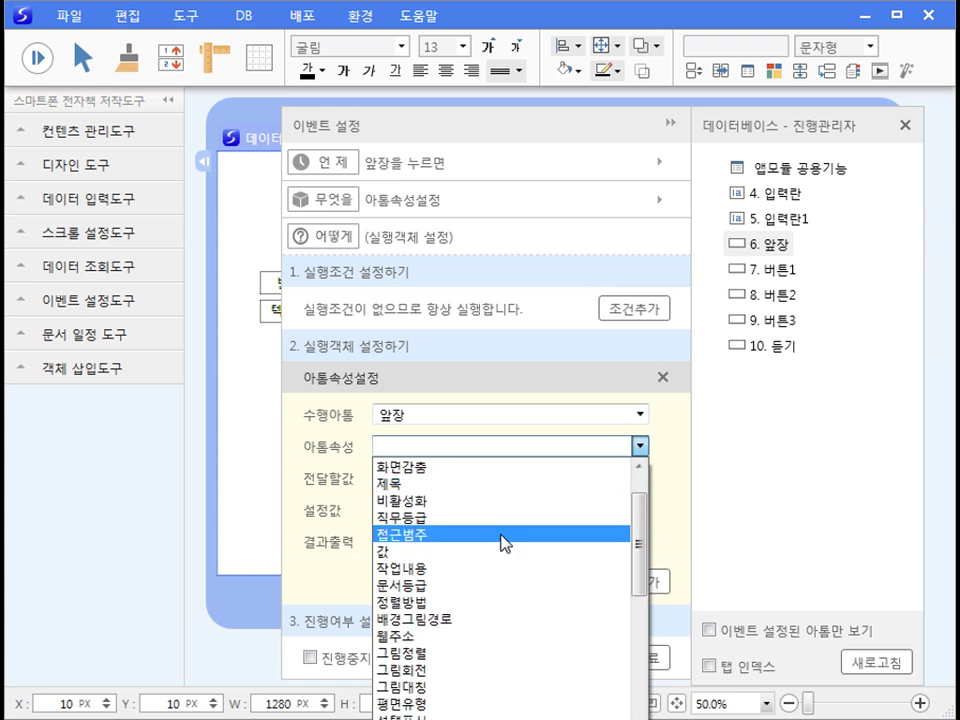
{"action": "scroll", "coordinate": [503, 543], "scroll_direction": "down", "scroll_amount": 8}
{"action": "scroll", "coordinate": [506, 536], "scroll_direction": "up", "scroll_amount": 2}
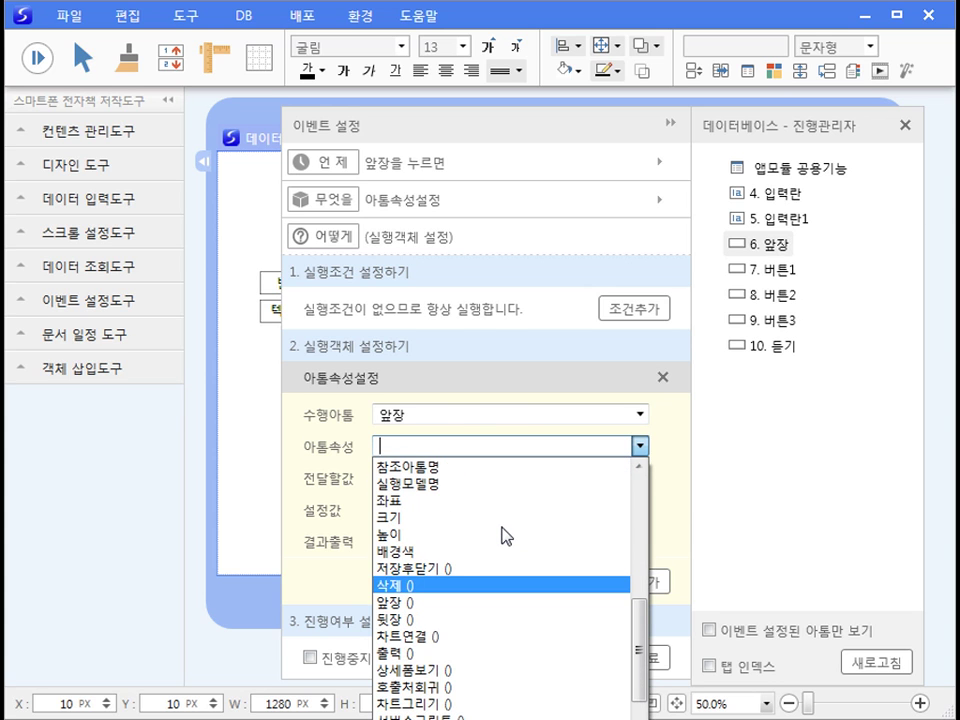
{"action": "left_click", "coordinate": [428, 551]}
{"action": "left_click", "coordinate": [409, 508]}
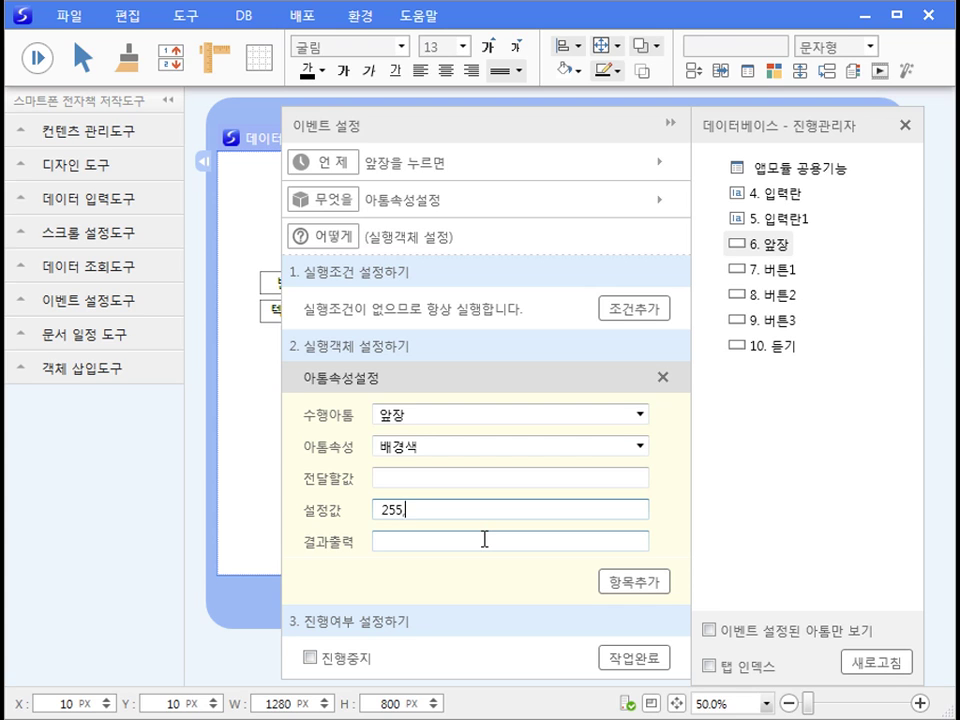
{"action": "type", "text": "255,0,0,"}
{"action": "left_click", "coordinate": [634, 658]}
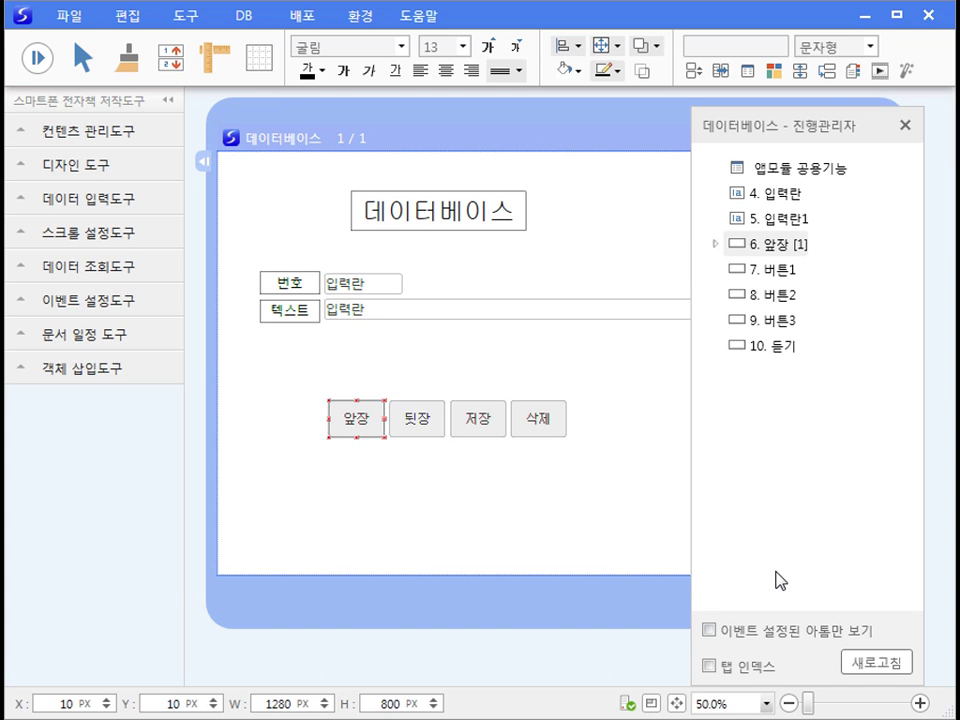
{"action": "key", "text": "Escape"}
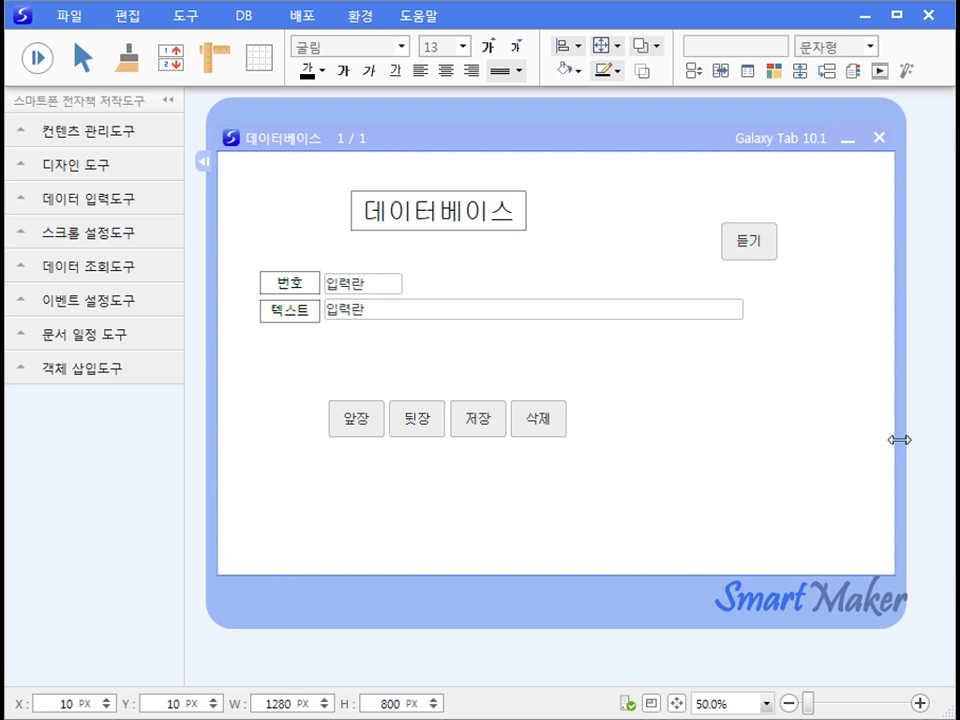
Add an animation to the 입력란1 text field in 애니메이션 관리자, triggered when the 앞장 button is pressed (누르면)
{"action": "left_click", "coordinate": [418, 313]}
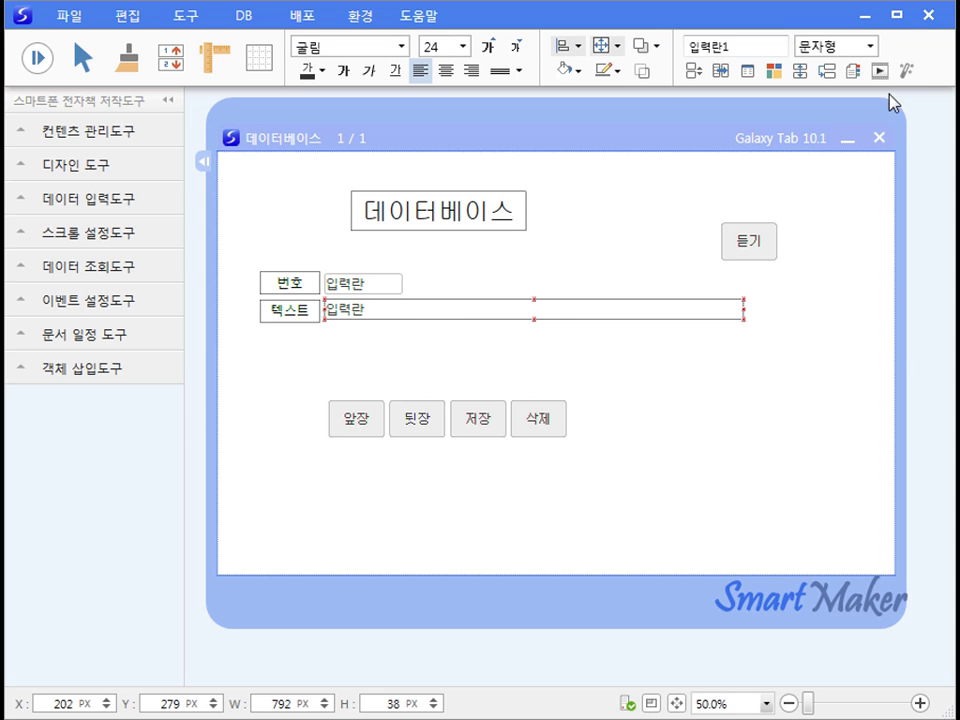
{"action": "left_click", "coordinate": [189, 16]}
{"action": "left_click", "coordinate": [200, 64]}
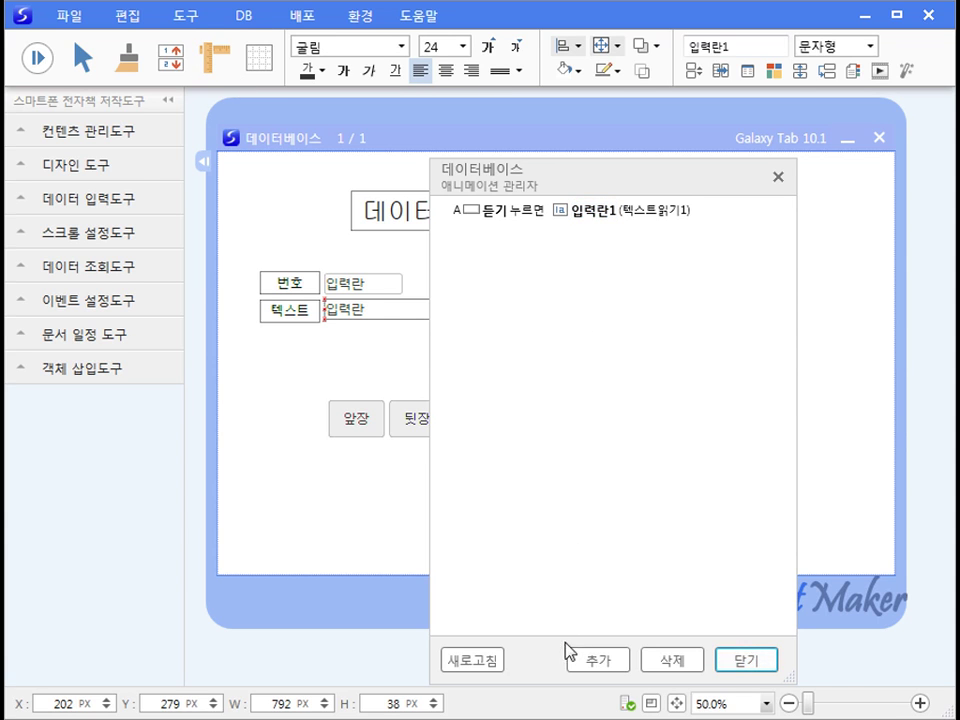
{"action": "left_click", "coordinate": [597, 660]}
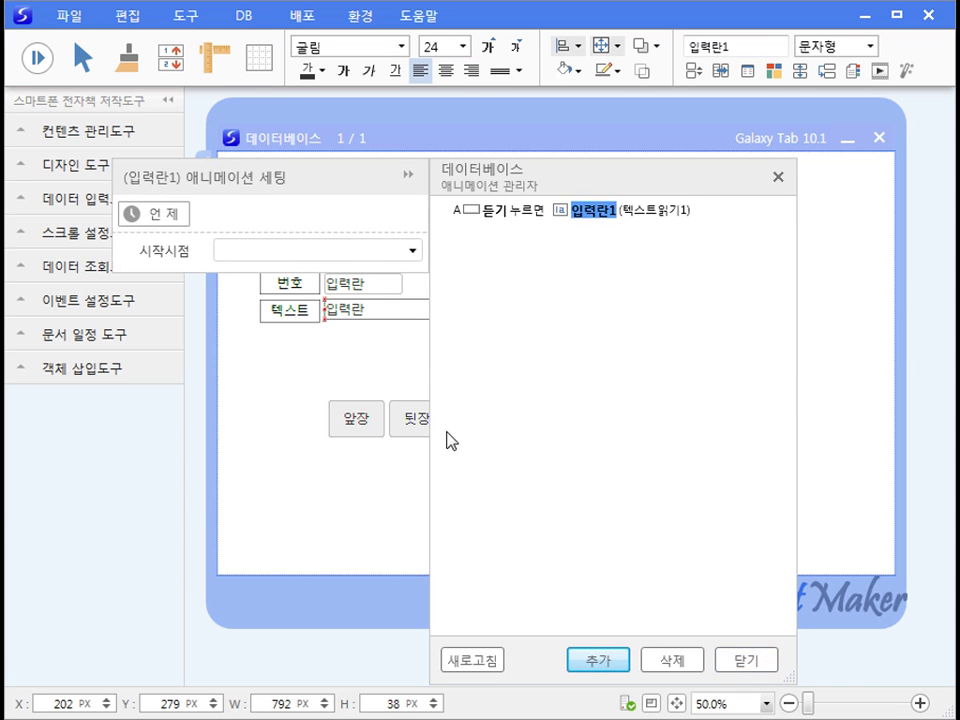
{"action": "left_click", "coordinate": [411, 253]}
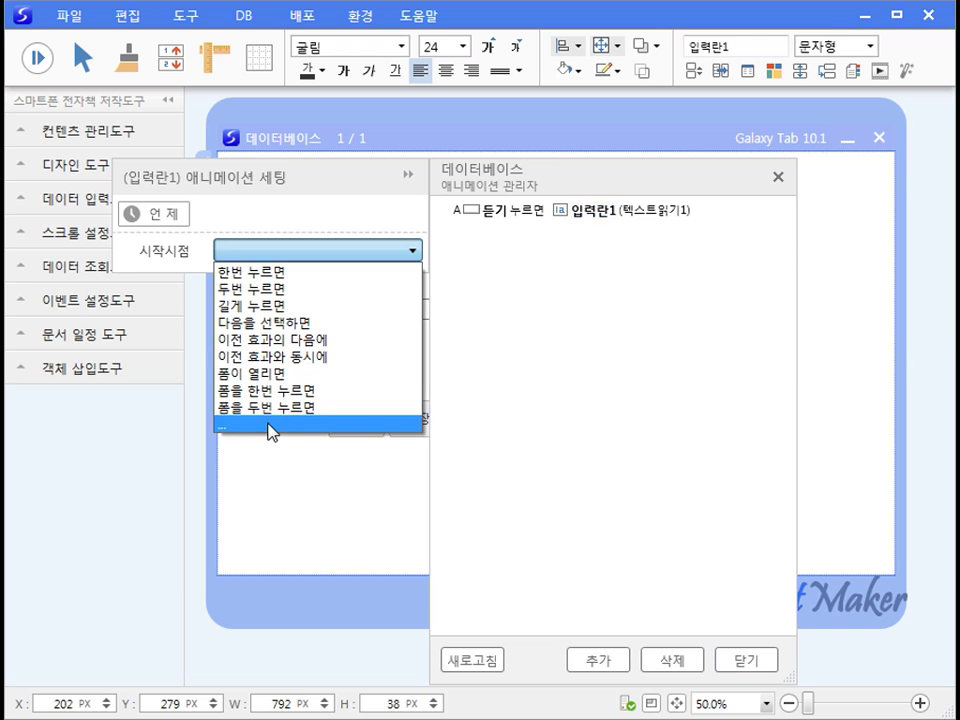
{"action": "left_click", "coordinate": [270, 425]}
{"action": "left_click", "coordinate": [413, 285]}
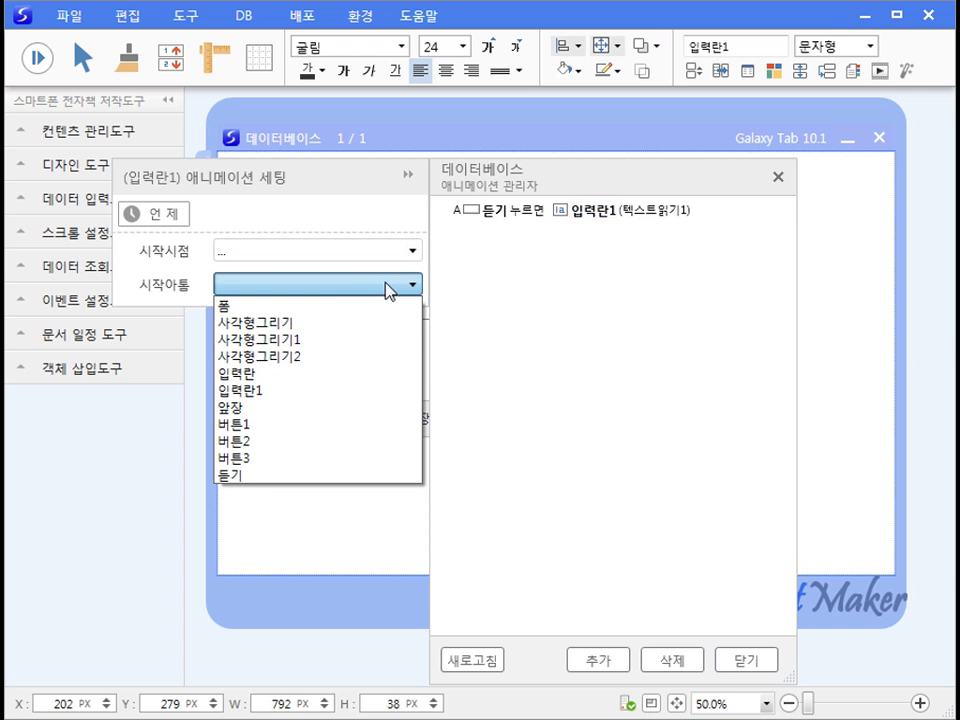
{"action": "left_click", "coordinate": [262, 409]}
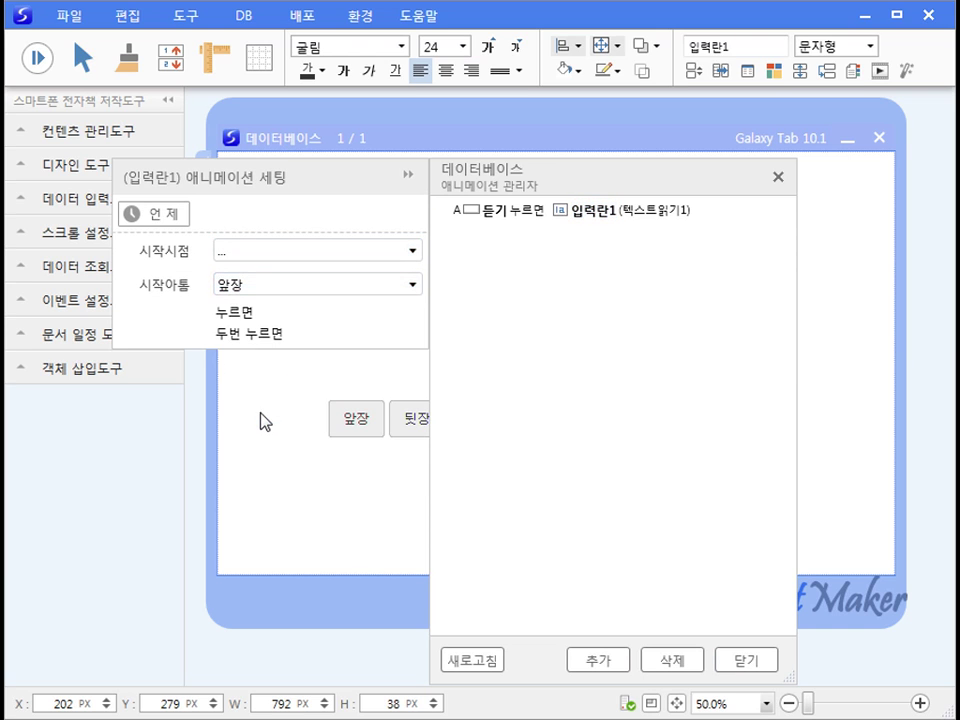
{"action": "left_click", "coordinate": [240, 312]}
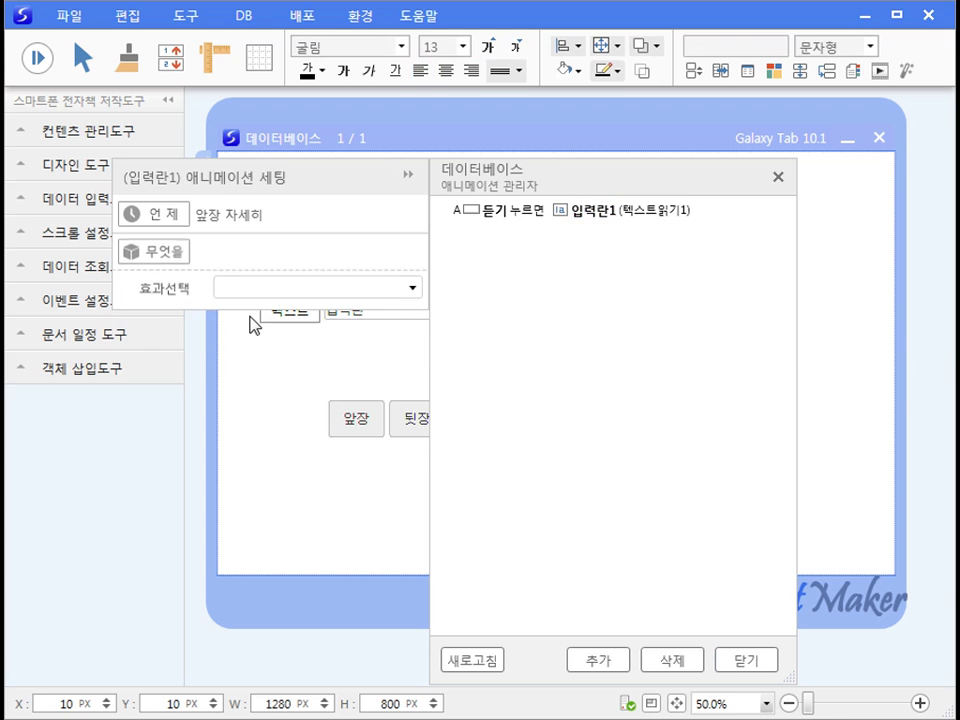
Give the 입력란1 animation the 음성합성 effect with the 한국어 여성 voice and complete it
{"action": "left_click", "coordinate": [338, 288]}
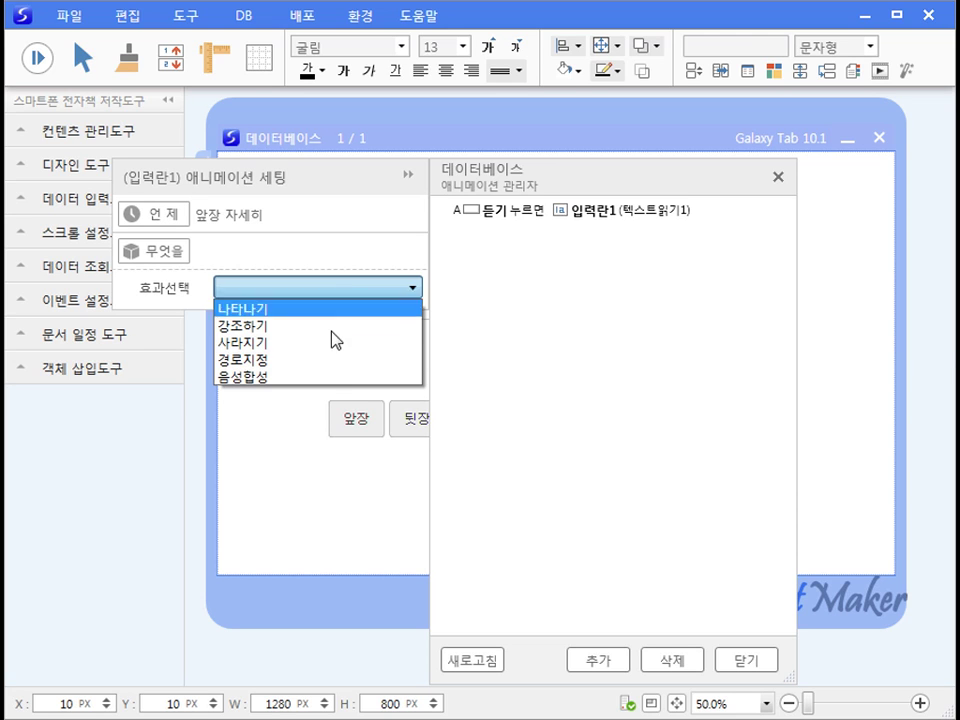
{"action": "left_click", "coordinate": [332, 377]}
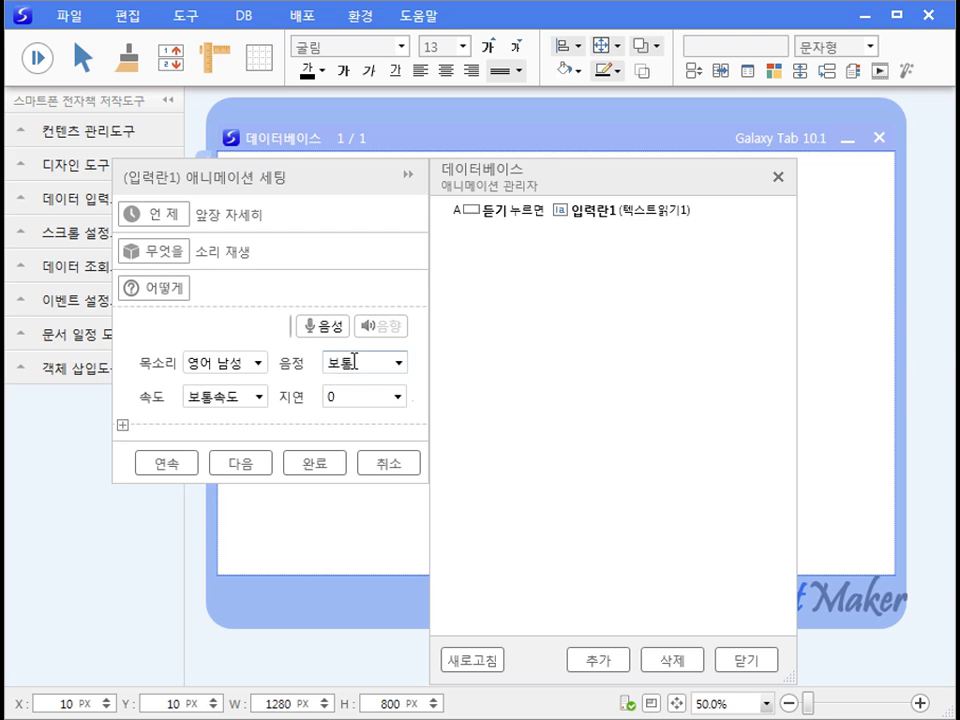
{"action": "left_click", "coordinate": [260, 364]}
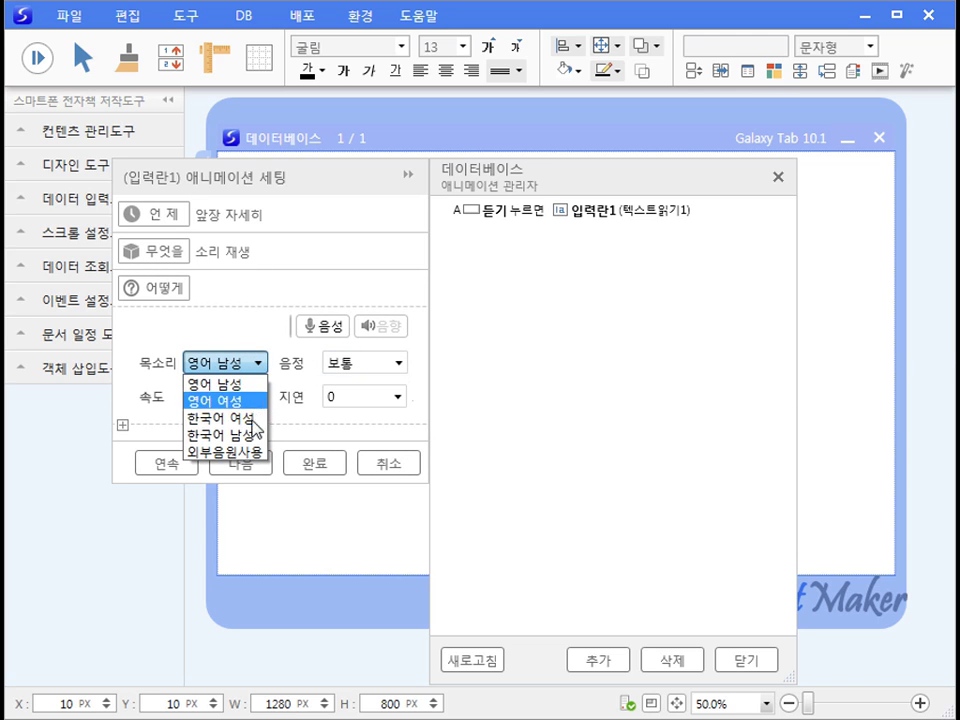
{"action": "left_click", "coordinate": [257, 417]}
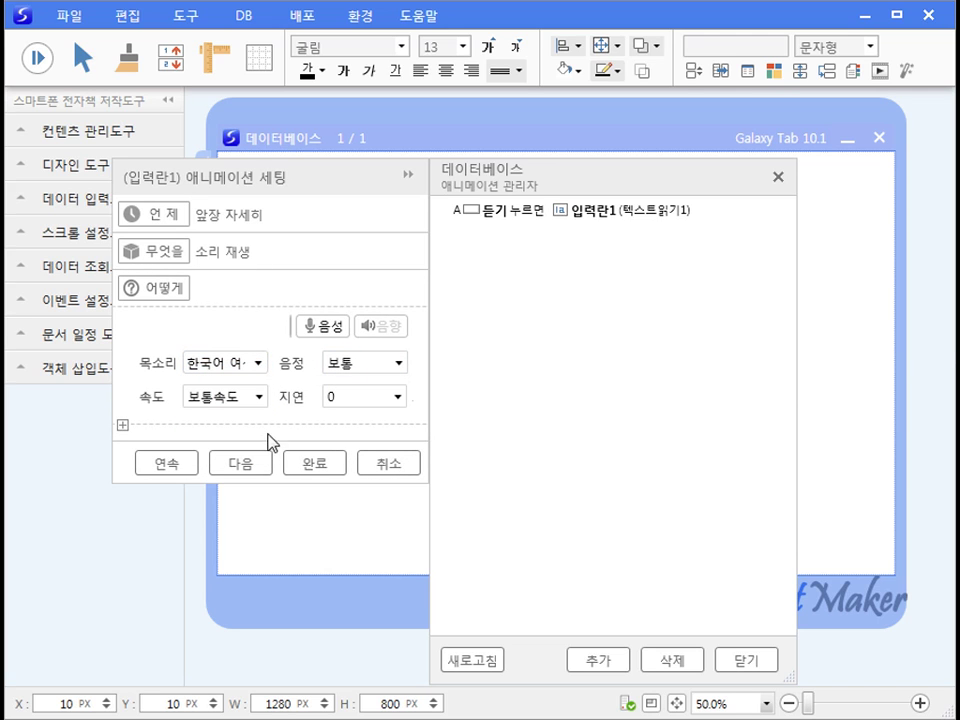
{"action": "left_click", "coordinate": [333, 464]}
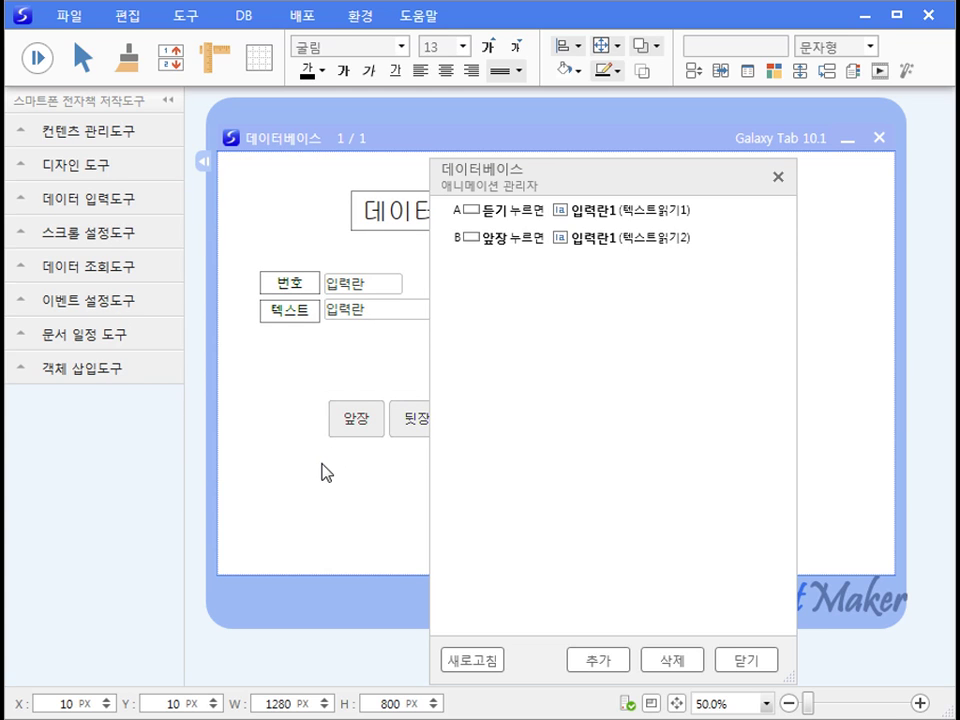
Add an animation to the 앞장 button that starts on 한번 누르면, with the 강조하기 effect 회전하기
{"action": "left_click", "coordinate": [375, 429]}
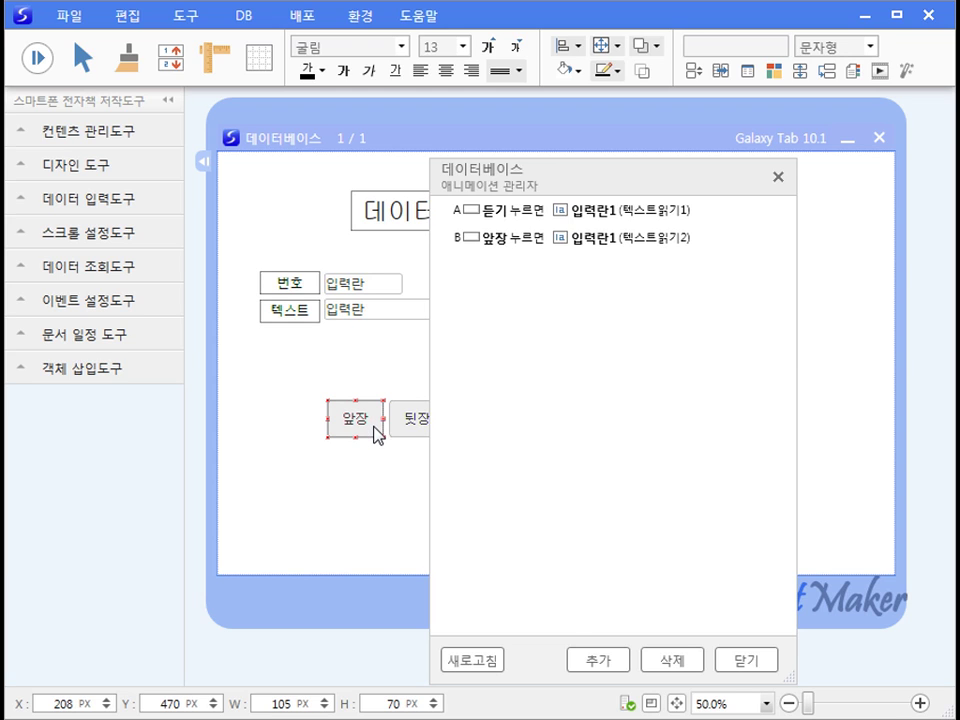
{"action": "left_click", "coordinate": [600, 660]}
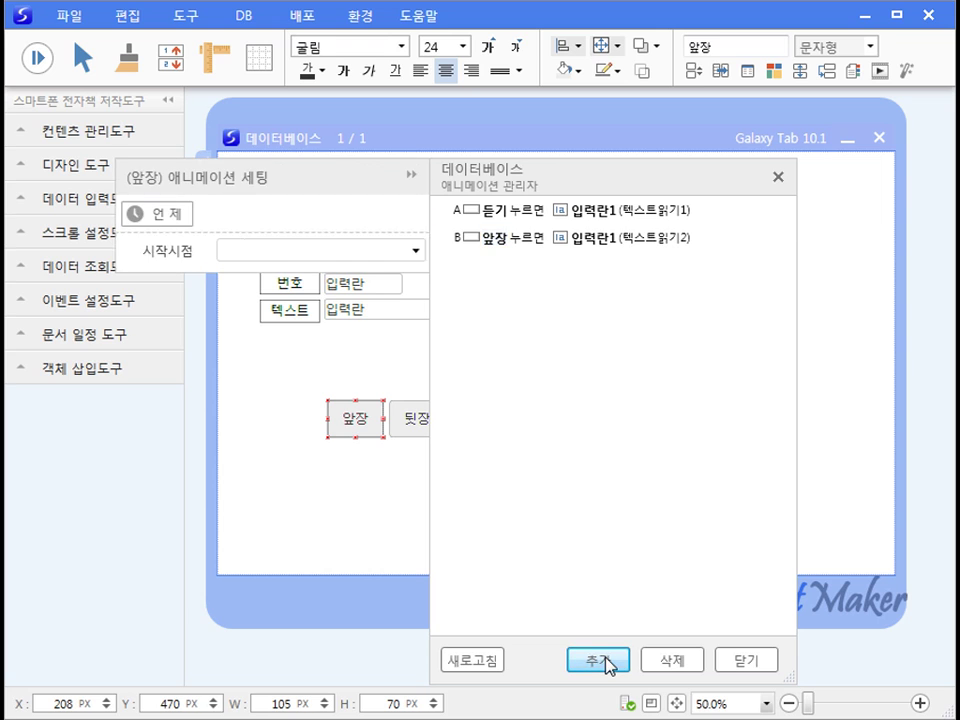
{"action": "left_click", "coordinate": [402, 256]}
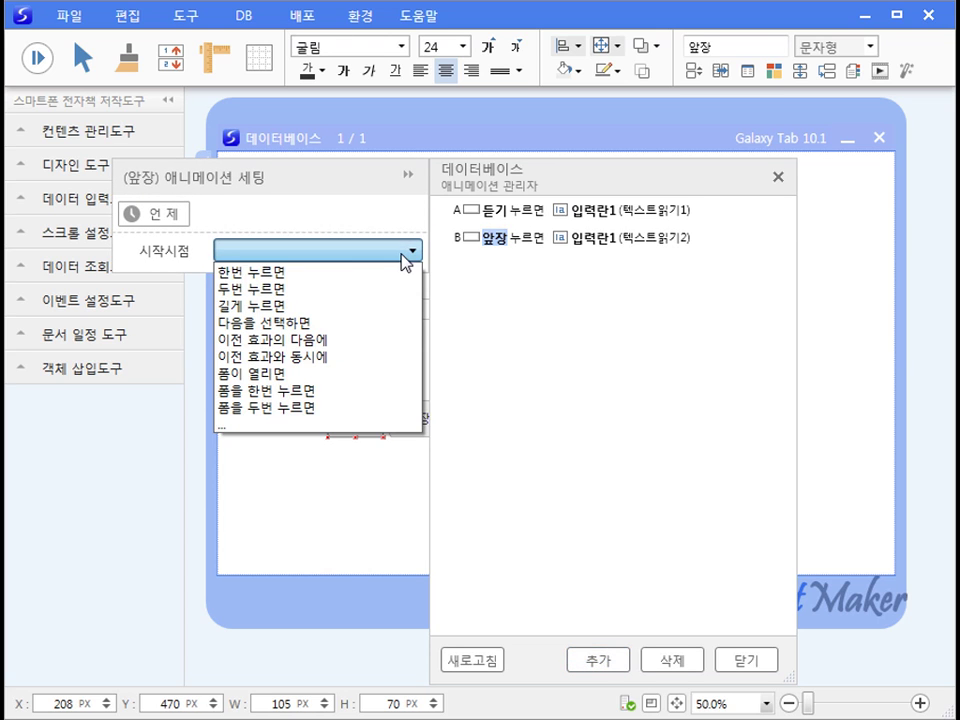
{"action": "left_click", "coordinate": [320, 273]}
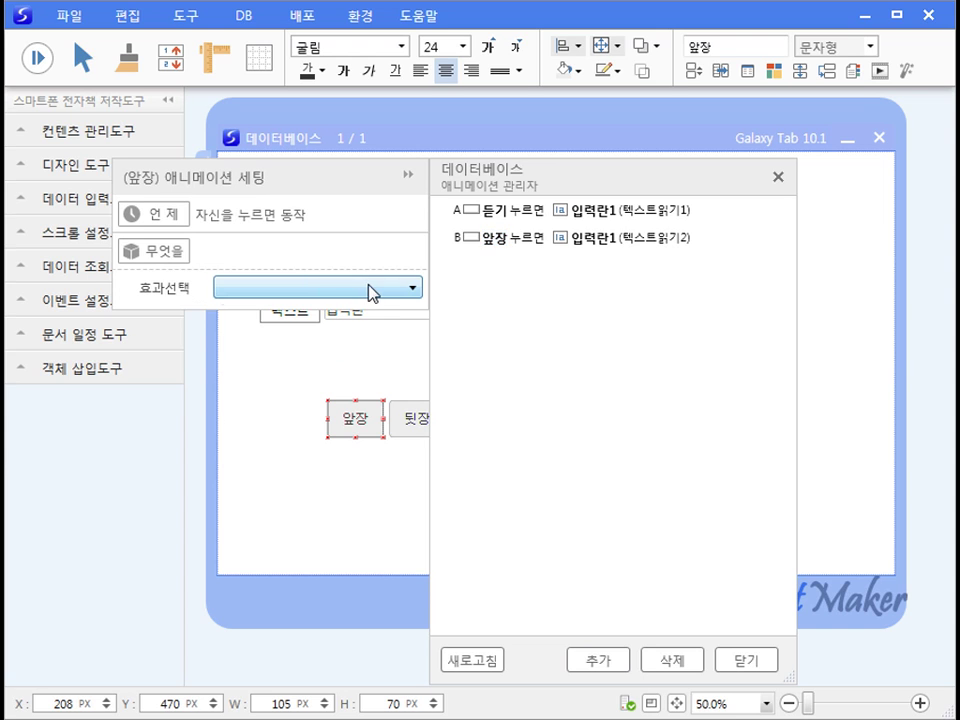
{"action": "left_click", "coordinate": [340, 290]}
{"action": "left_click", "coordinate": [302, 333]}
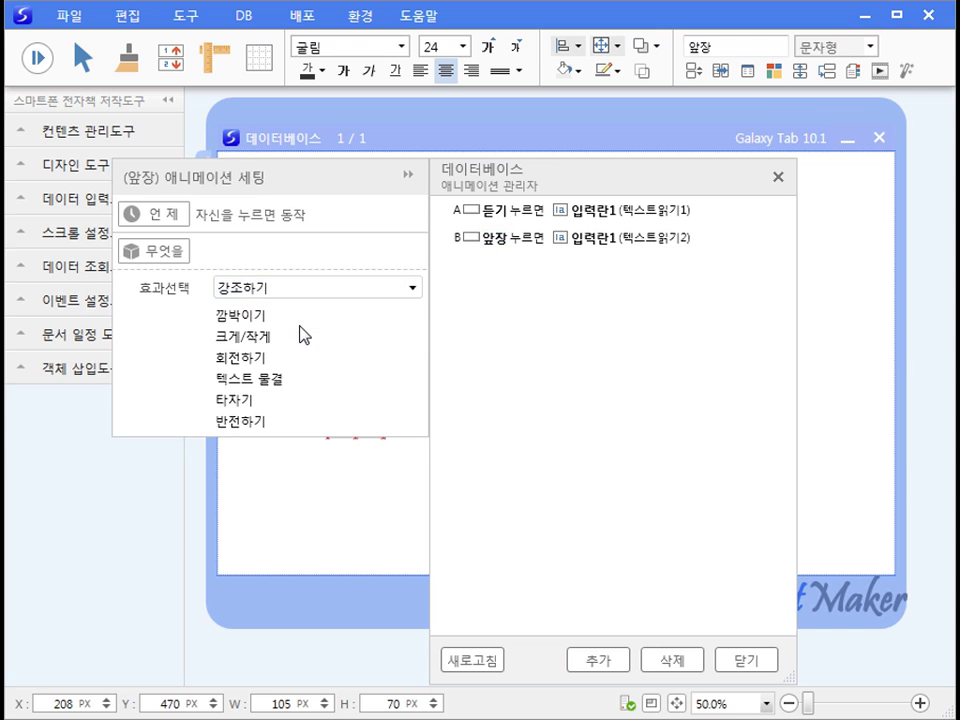
{"action": "left_click", "coordinate": [252, 357]}
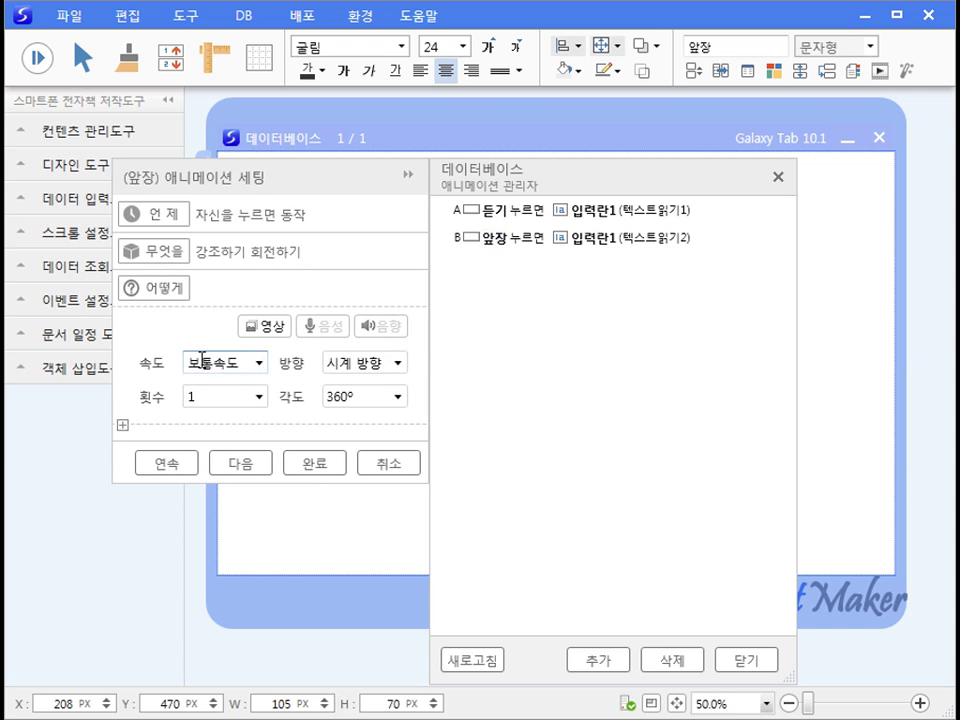
Set the 앞장 button's rotation speed to 느리게 and its repeat count to 2, and complete the animation
{"action": "left_click", "coordinate": [250, 370]}
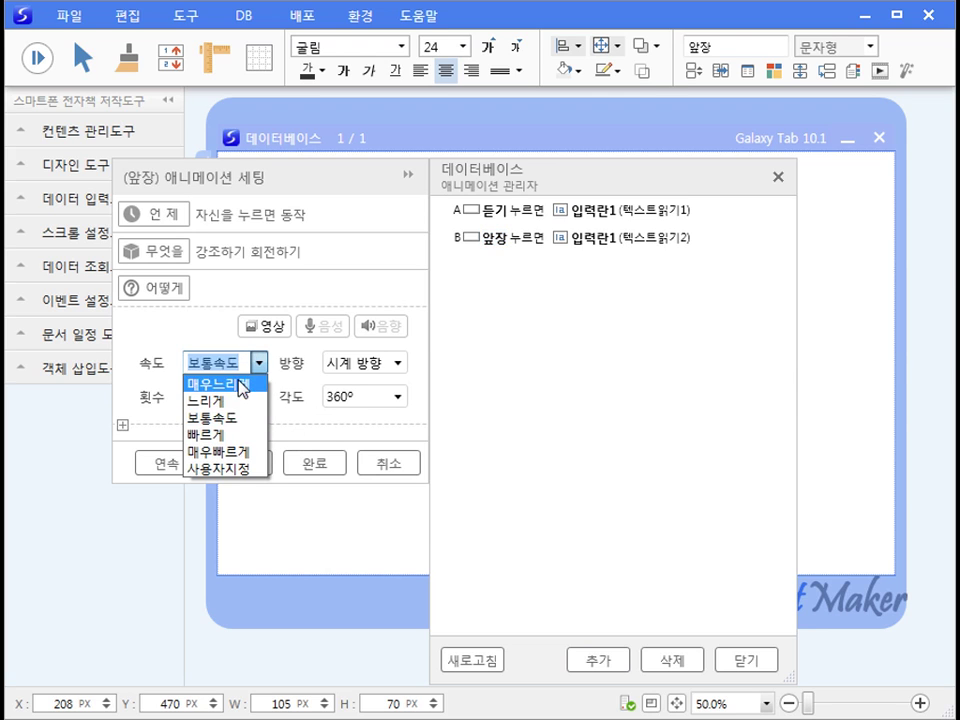
{"action": "left_click", "coordinate": [236, 400]}
{"action": "left_click", "coordinate": [185, 398]}
{"action": "type", "text": "2"}
{"action": "left_click", "coordinate": [314, 463]}
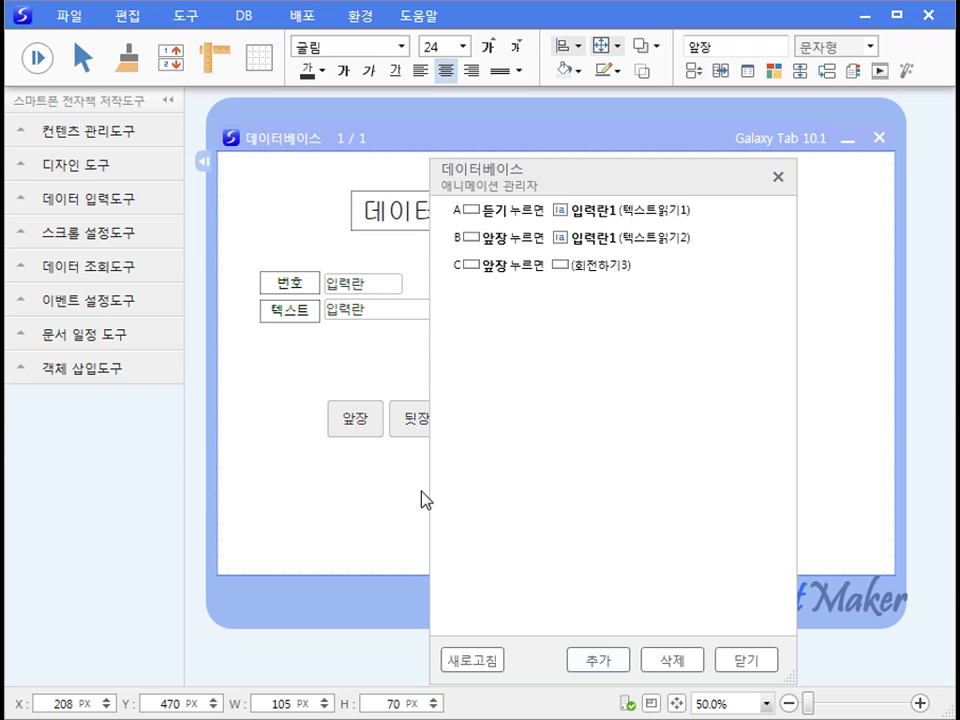
Add another animation to the 앞장 button, starting 이전 효과와 동시에 with [앞장] 회전하기3 as the previous event
{"action": "left_click", "coordinate": [366, 443]}
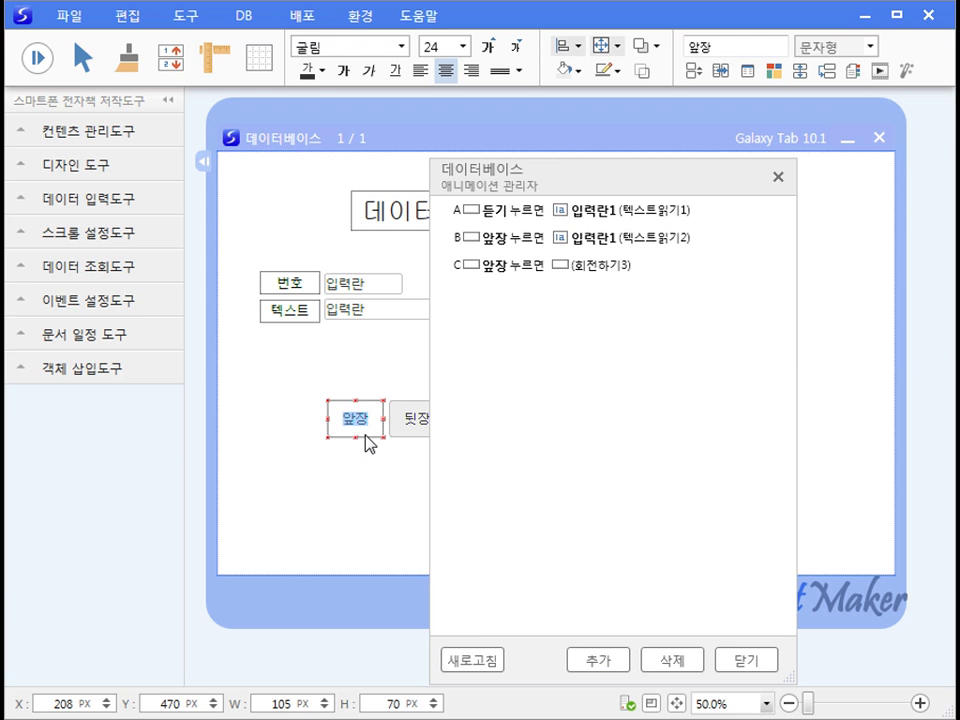
{"action": "left_click", "coordinate": [596, 662]}
{"action": "left_click", "coordinate": [403, 263]}
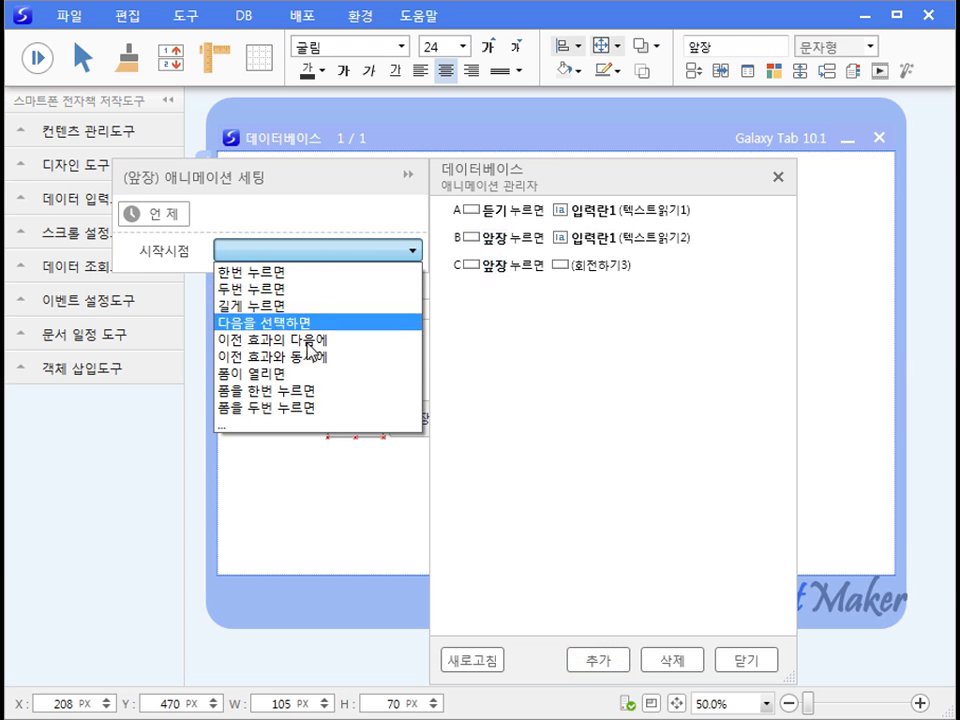
{"action": "left_click", "coordinate": [310, 356]}
{"action": "left_click", "coordinate": [411, 285]}
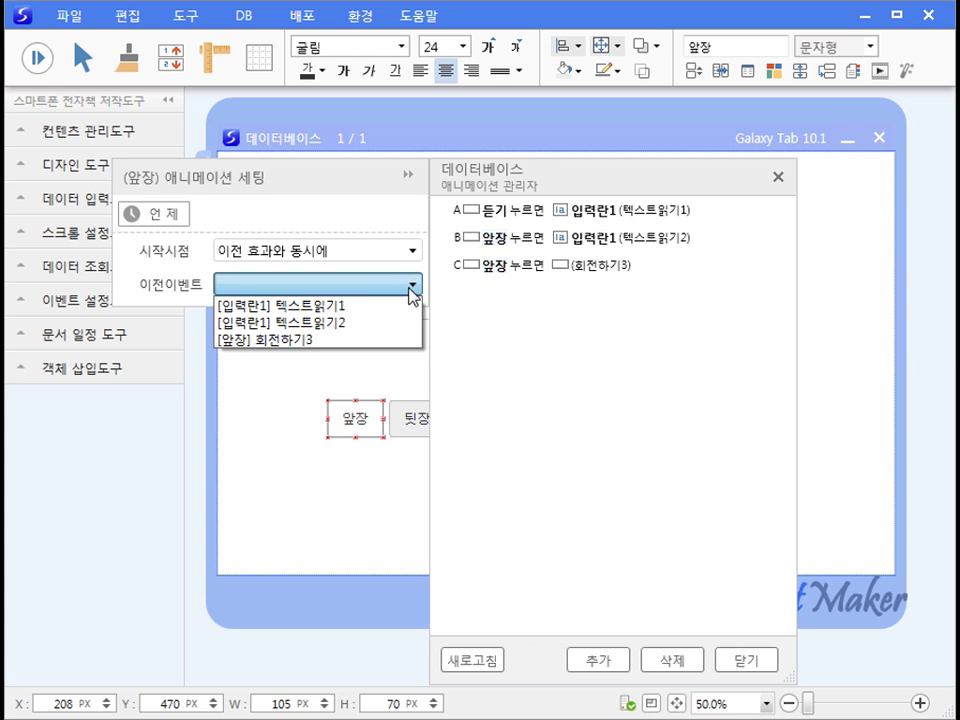
{"action": "left_click", "coordinate": [330, 340]}
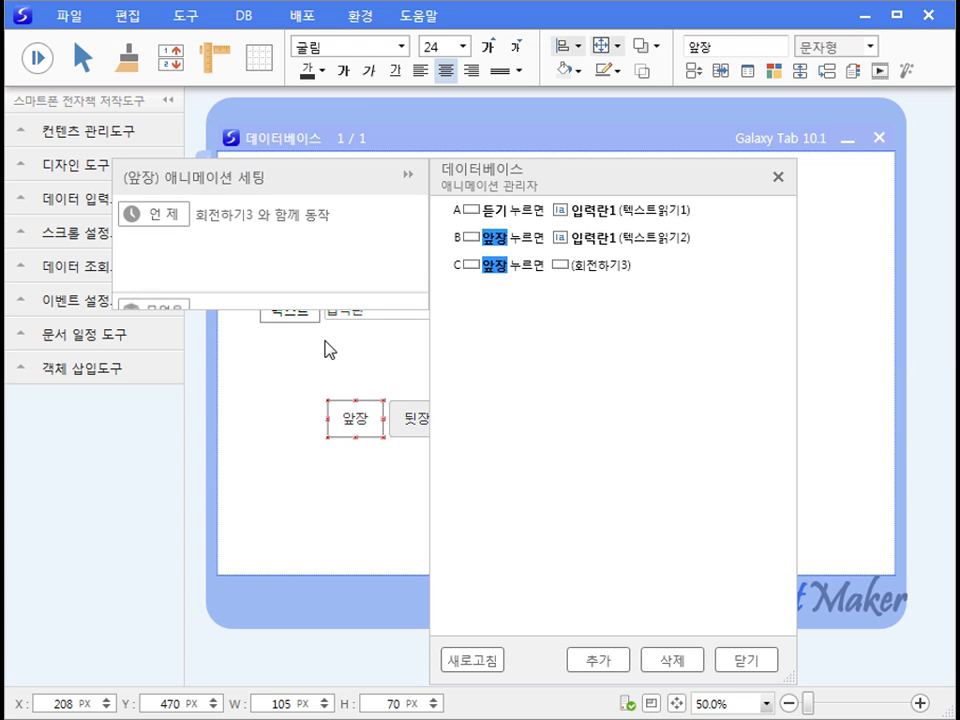
Give the 앞장 animation the 사라지기 effect 날아가기 and set its direction to 아래로
{"action": "left_click", "coordinate": [391, 288]}
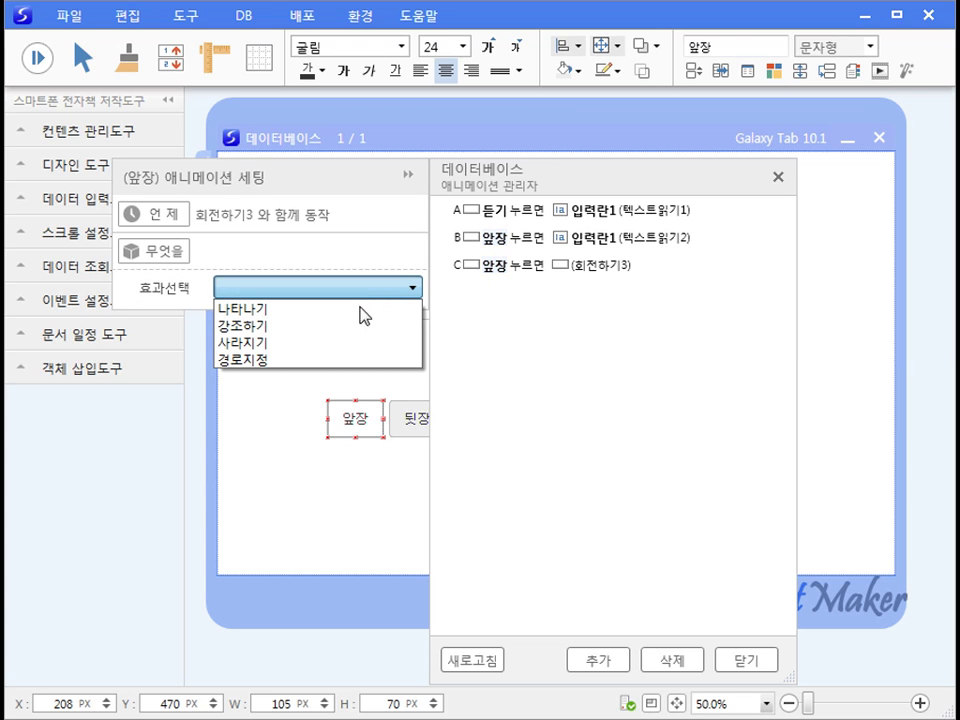
{"action": "left_click", "coordinate": [343, 349]}
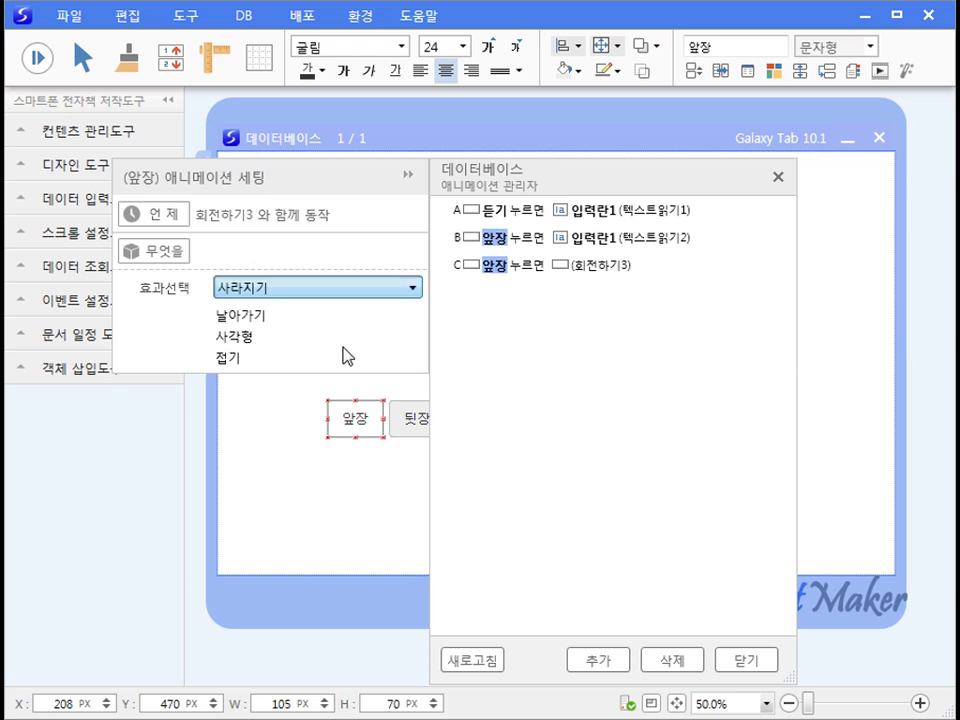
{"action": "left_click", "coordinate": [280, 316]}
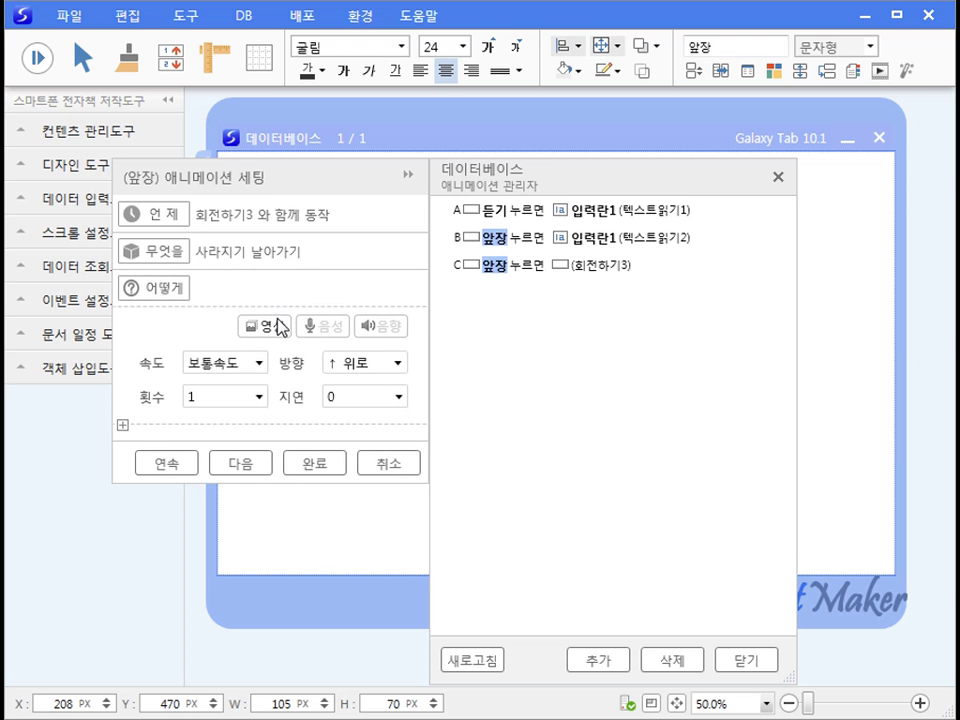
{"action": "left_click", "coordinate": [368, 364]}
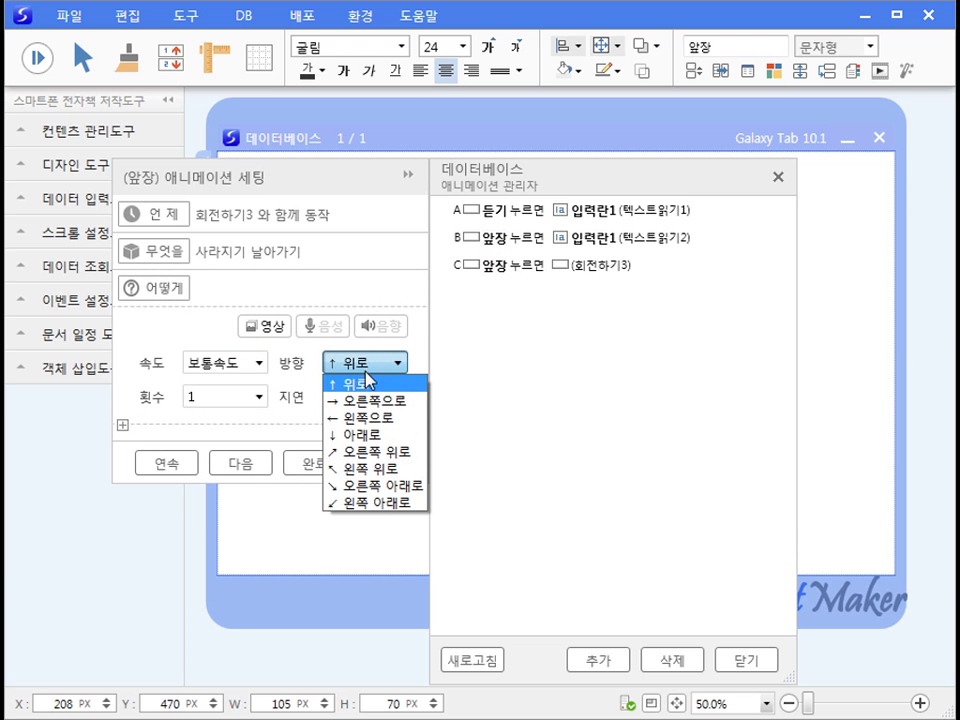
{"action": "left_click", "coordinate": [355, 434]}
Expand the detailed options of the 날아가기 effect and set 작동위치 to 사용자 지정 with the value 220
{"action": "left_click", "coordinate": [122, 425]}
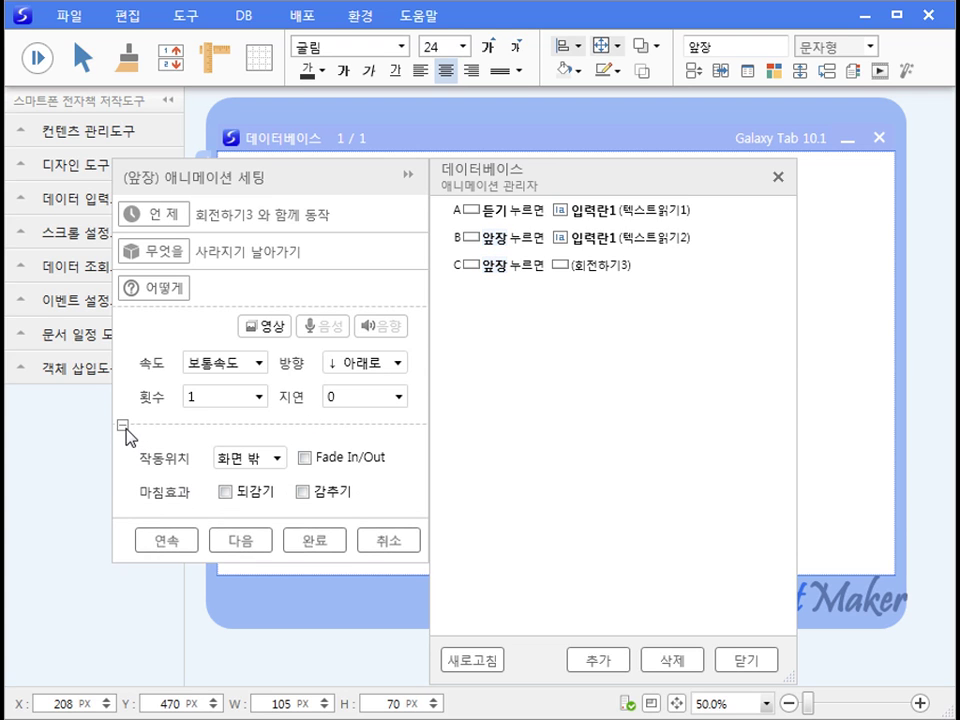
{"action": "left_click", "coordinate": [274, 457]}
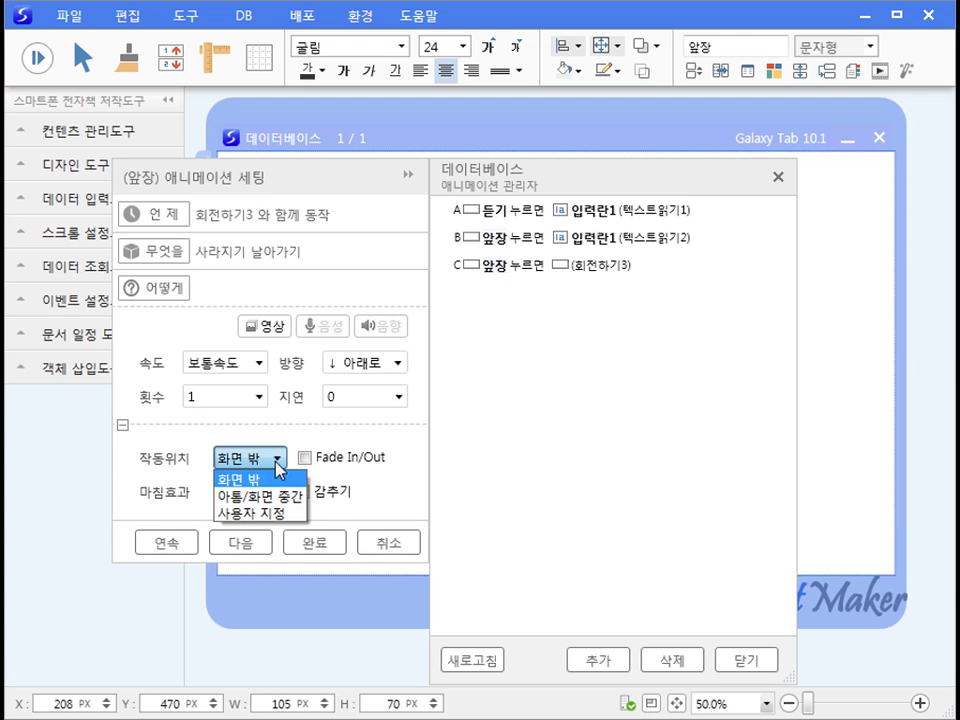
{"action": "left_click", "coordinate": [277, 514]}
{"action": "left_click_drag", "start_coordinate": [253, 456], "coordinate": [285, 462]}
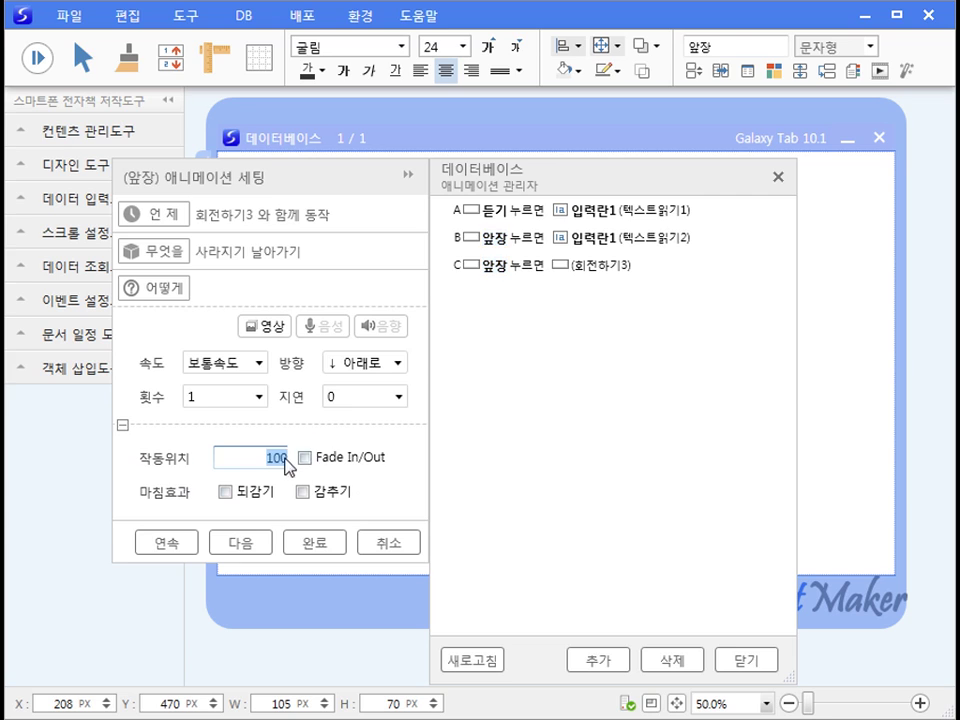
{"action": "type", "text": "220"}
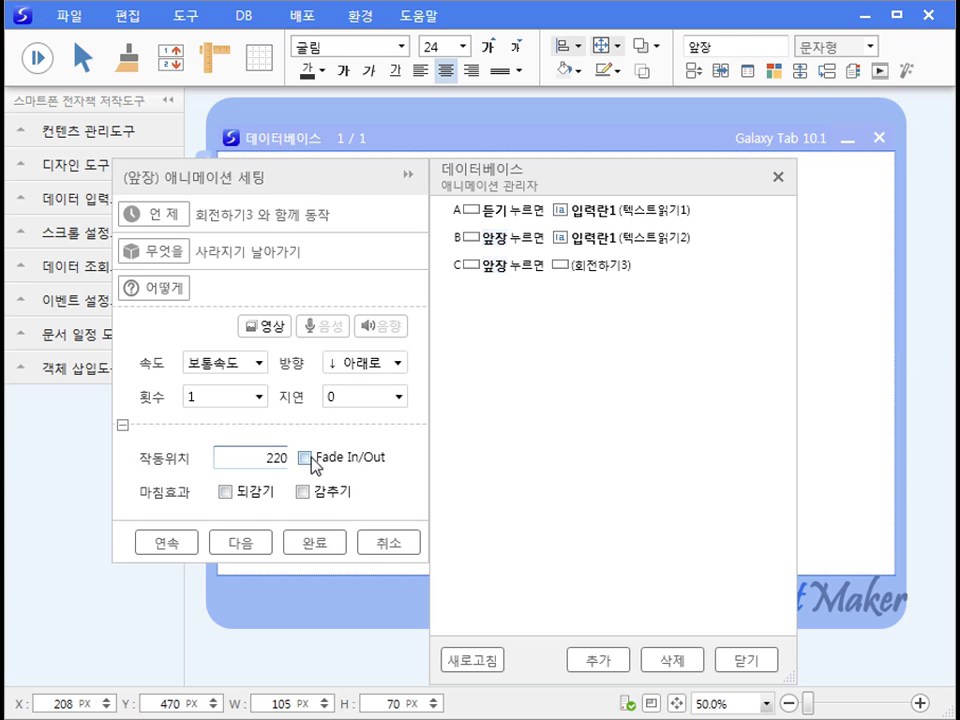
Enable Fade In/Out and the 되감기 ending effect, complete the animation and close 애니메이션 관리자
{"action": "left_click", "coordinate": [309, 460]}
{"action": "left_click", "coordinate": [226, 492]}
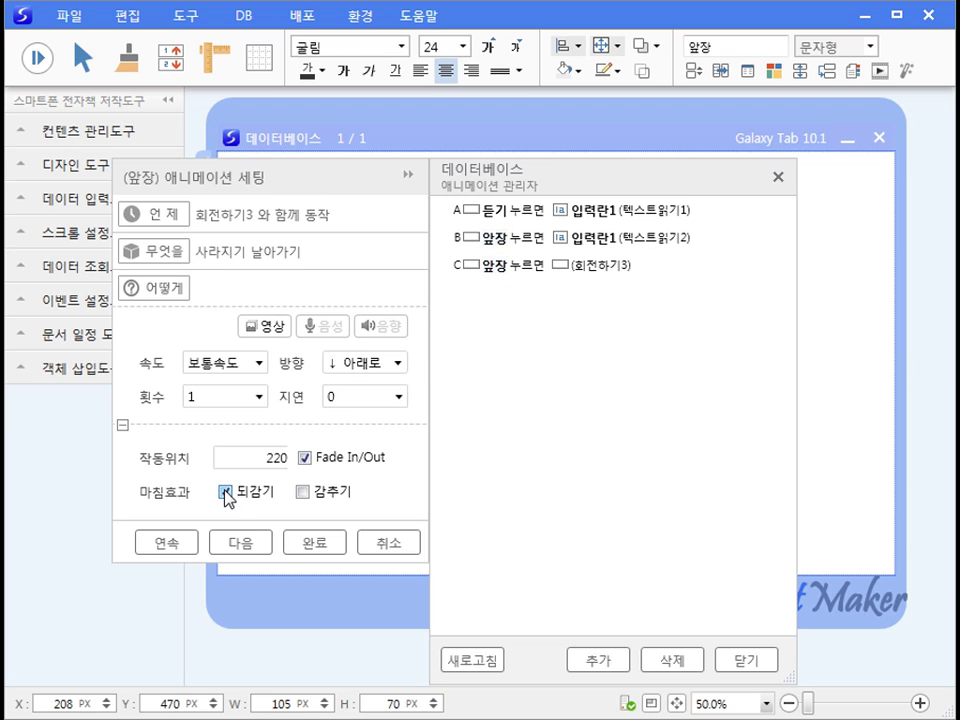
{"action": "left_click", "coordinate": [318, 545]}
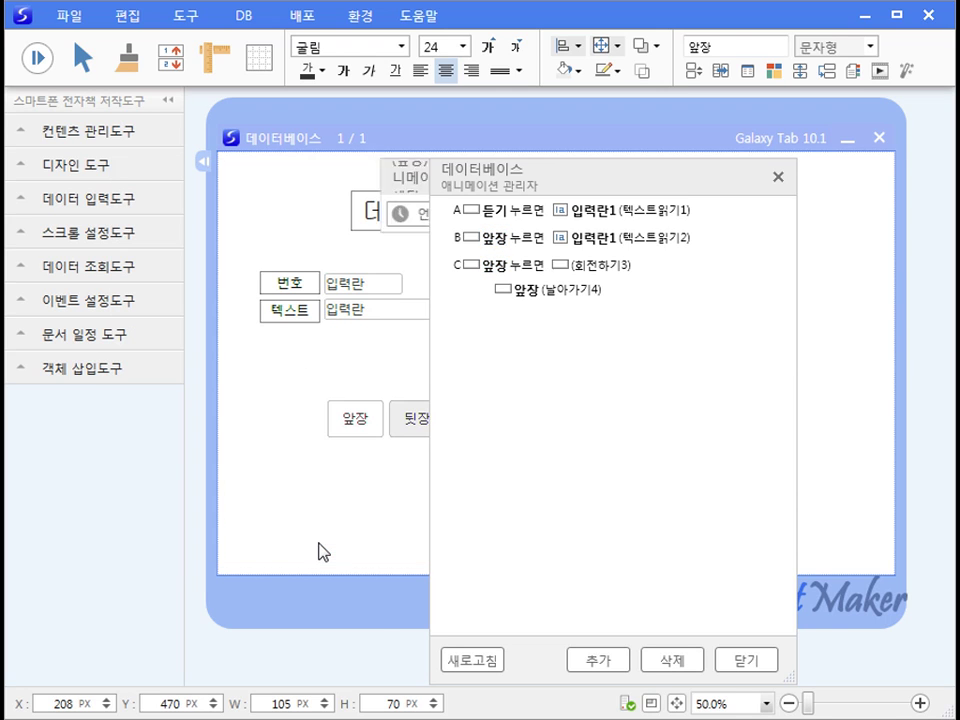
{"action": "left_click", "coordinate": [736, 660]}
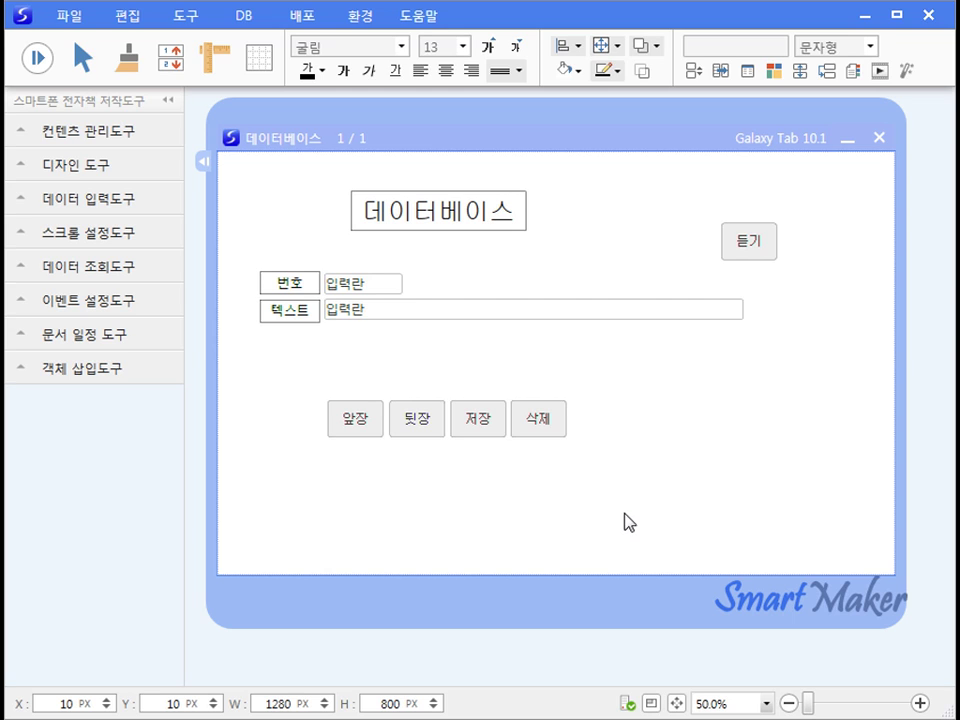
Name the 뒷장 button object 뒷장
{"action": "left_click", "coordinate": [420, 420]}
{"action": "double_click", "coordinate": [722, 44]}
{"action": "type", "text": "ㅌ"}
{"action": "type", "text": "뒷장"}
{"action": "key", "text": "Return"}
In 진행관리자, add a 실행함수호출 event to 뒷장 that runs on 뒷장을 누르면 with 전처리
{"action": "right_click", "coordinate": [559, 360]}
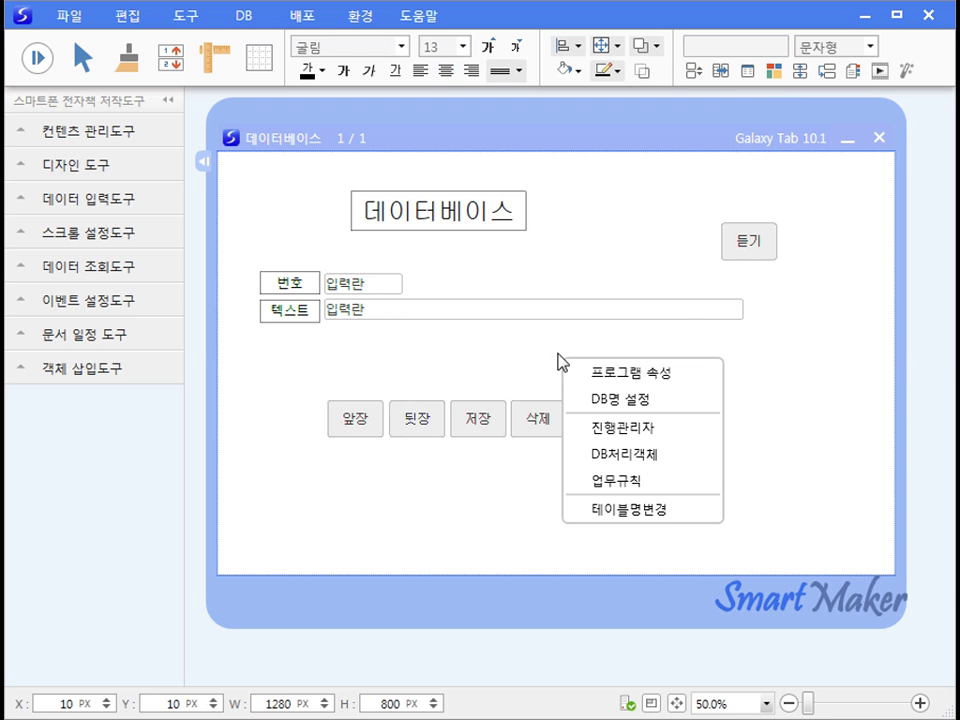
{"action": "left_click", "coordinate": [620, 430]}
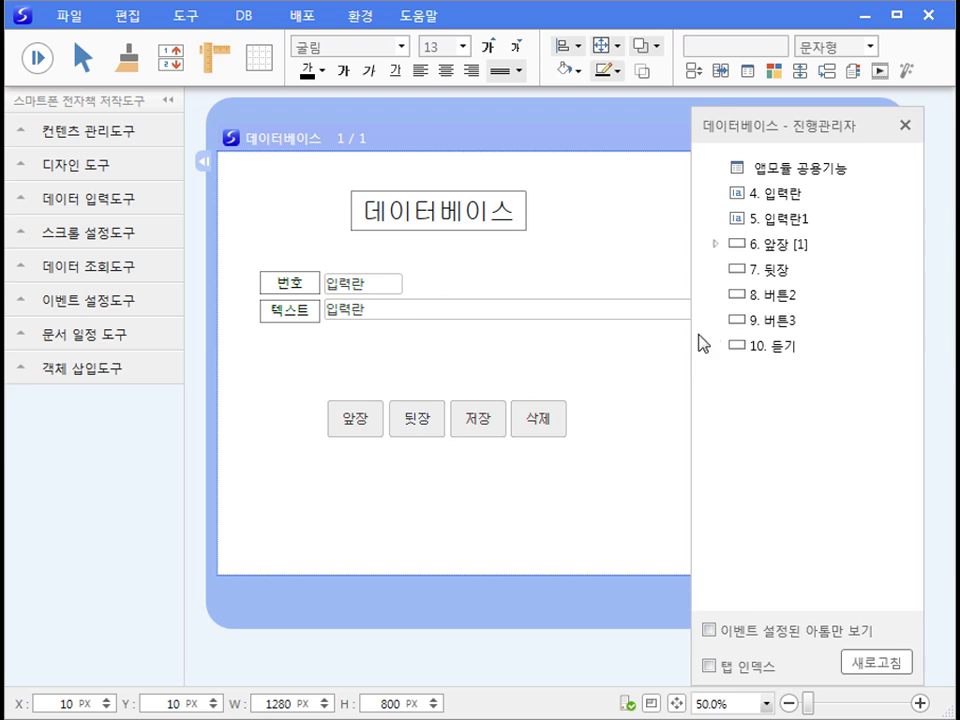
{"action": "left_click", "coordinate": [779, 272]}
{"action": "left_click", "coordinate": [357, 200]}
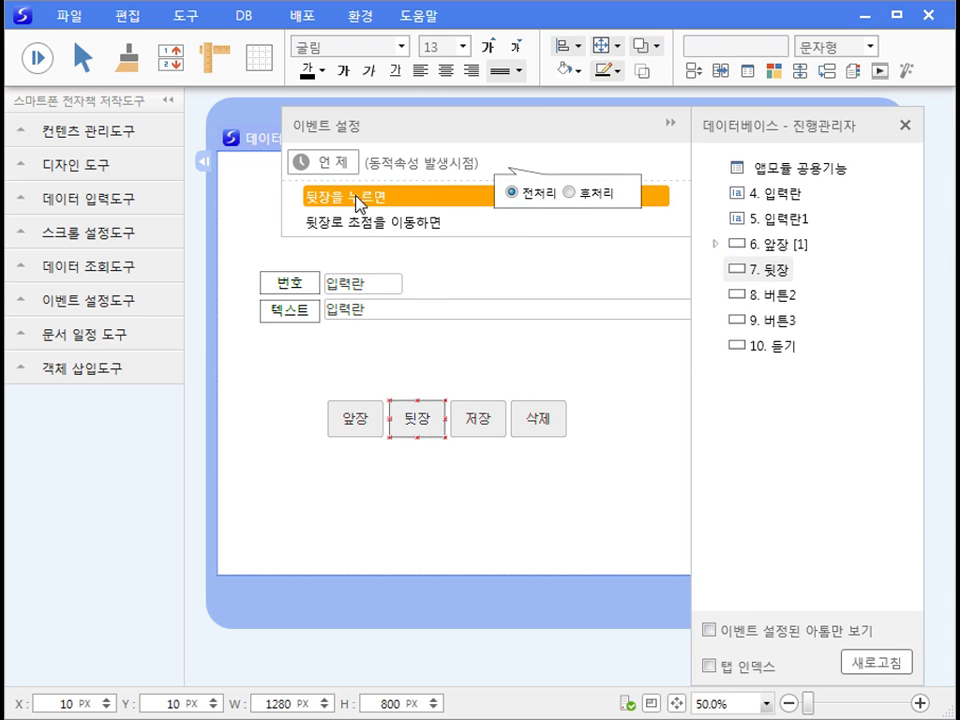
{"action": "left_click", "coordinate": [357, 200]}
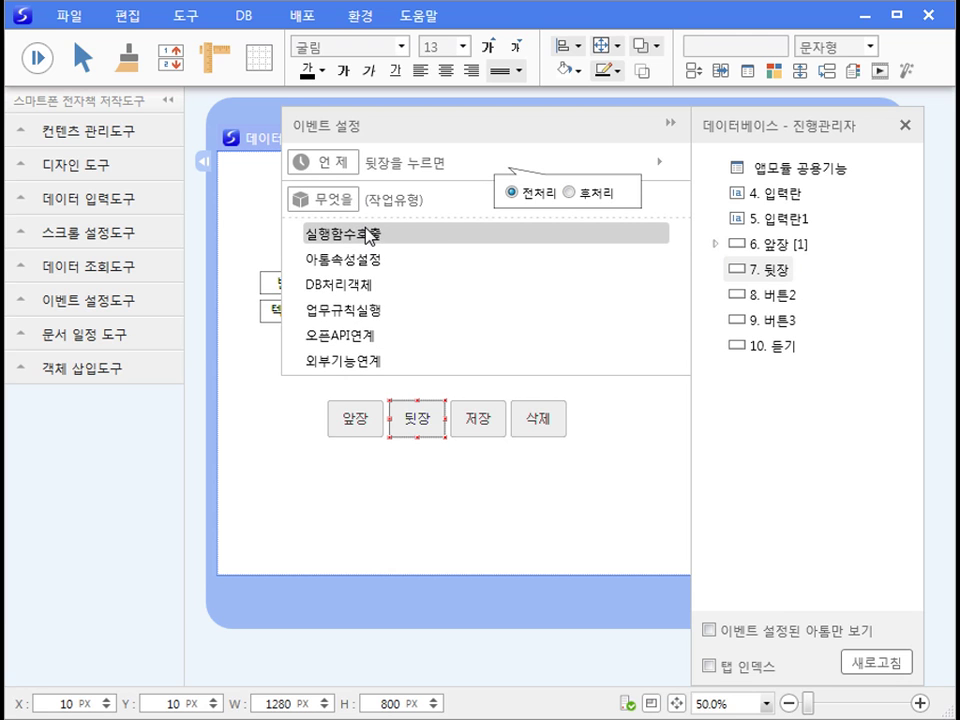
{"action": "left_click", "coordinate": [435, 238]}
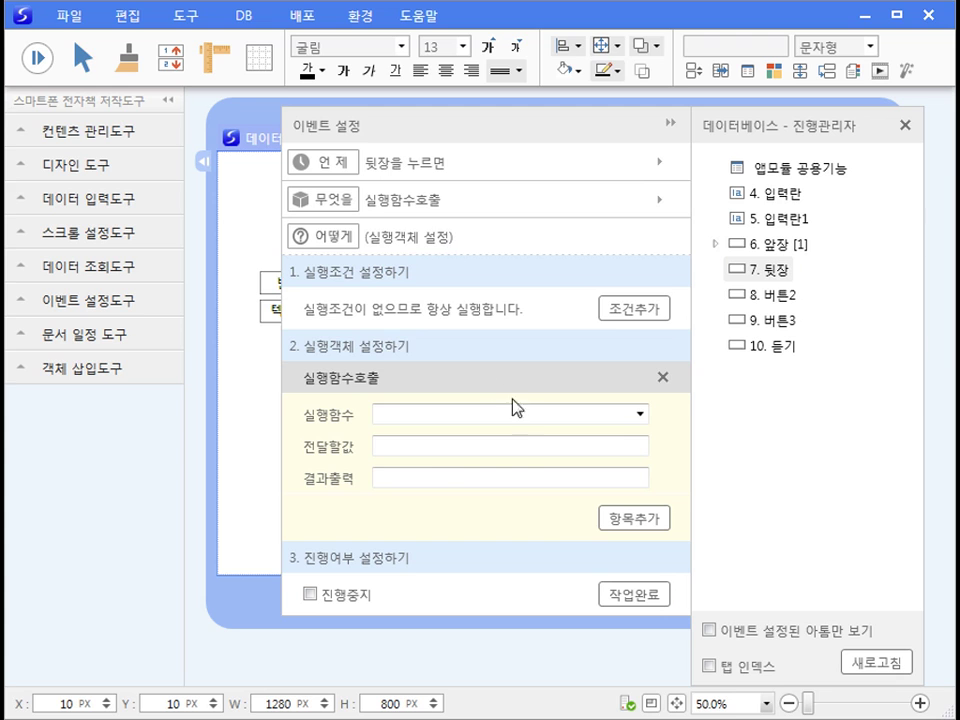
Set the event's function to 메시지 with the passed value 뒷장을 눌렀습니다 and complete the event
{"action": "left_click", "coordinate": [640, 414]}
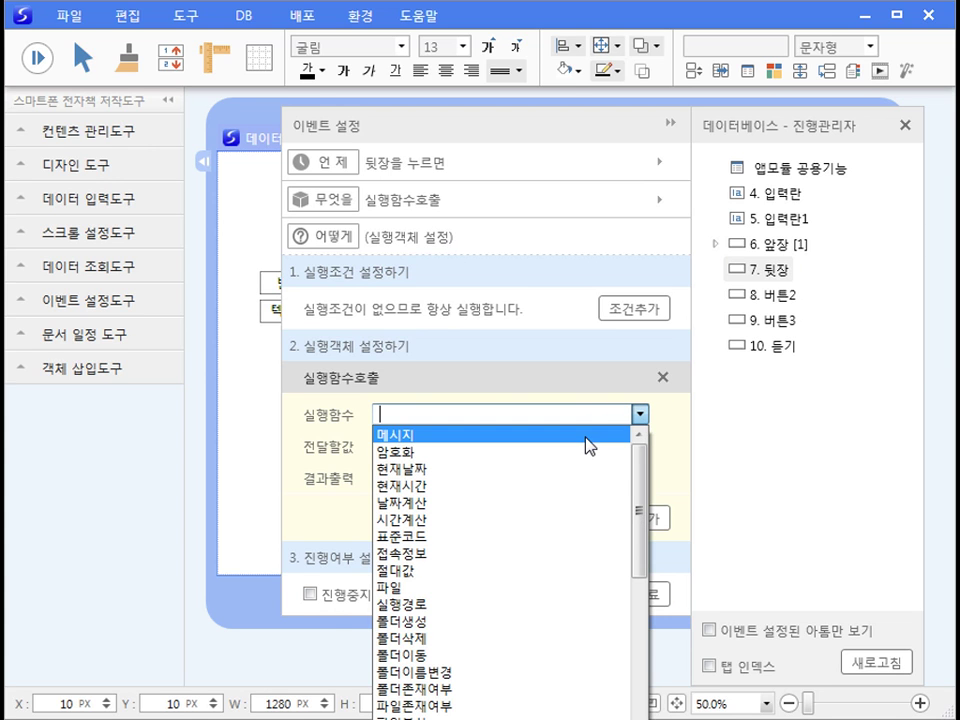
{"action": "left_click", "coordinate": [590, 445]}
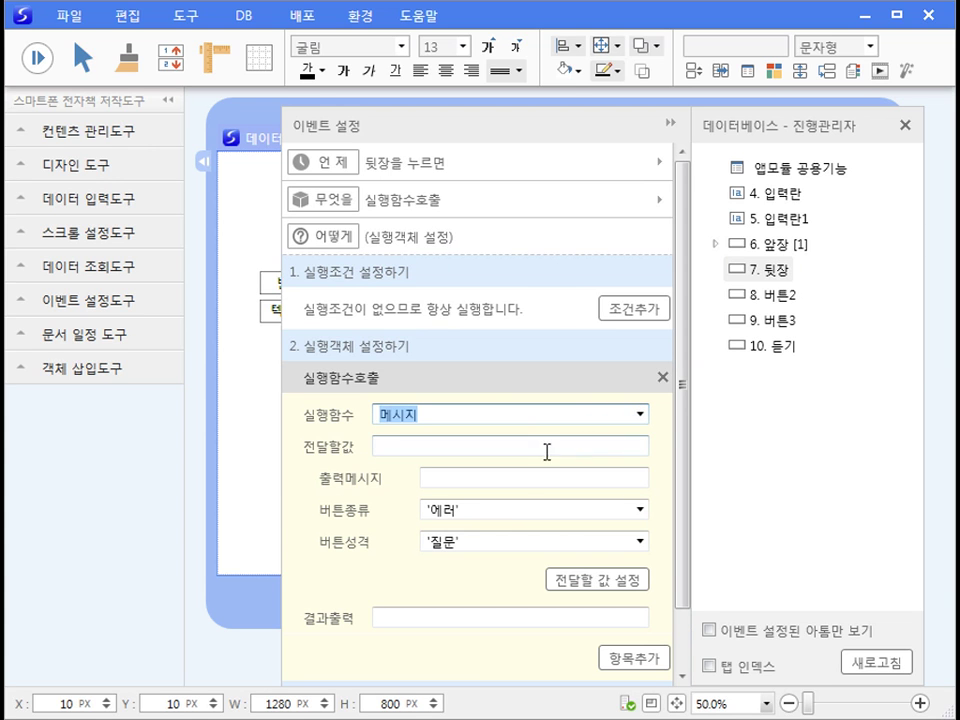
{"action": "left_click", "coordinate": [489, 483]}
{"action": "left_click", "coordinate": [476, 446]}
{"action": "type", "text": "뒷장을 눌렀습니다"}
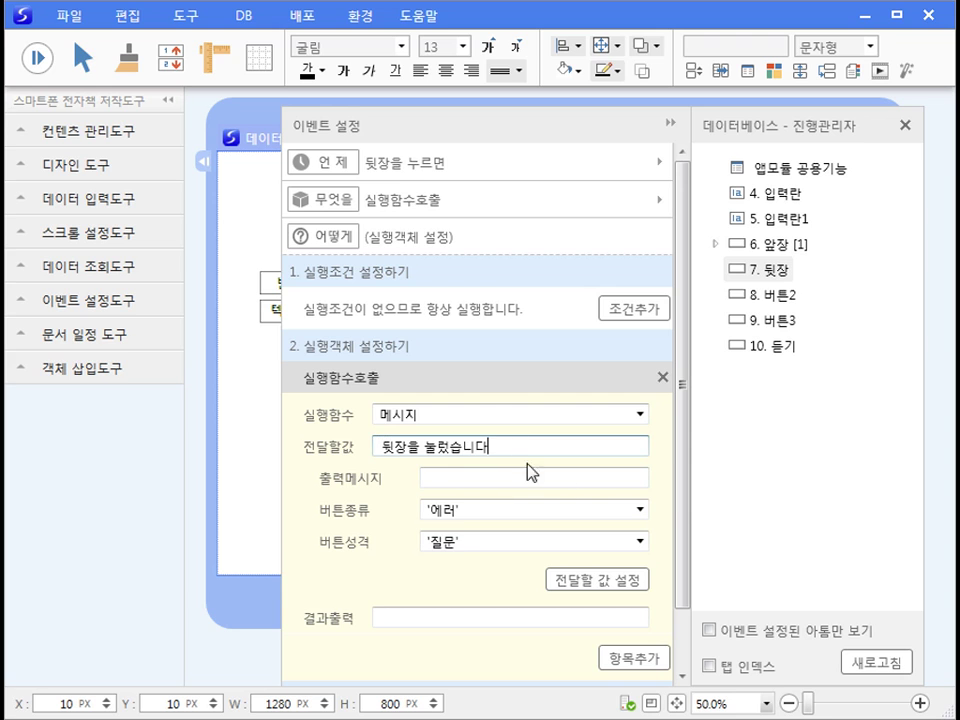
{"action": "scroll", "coordinate": [665, 532], "scroll_direction": "down", "scroll_amount": 2}
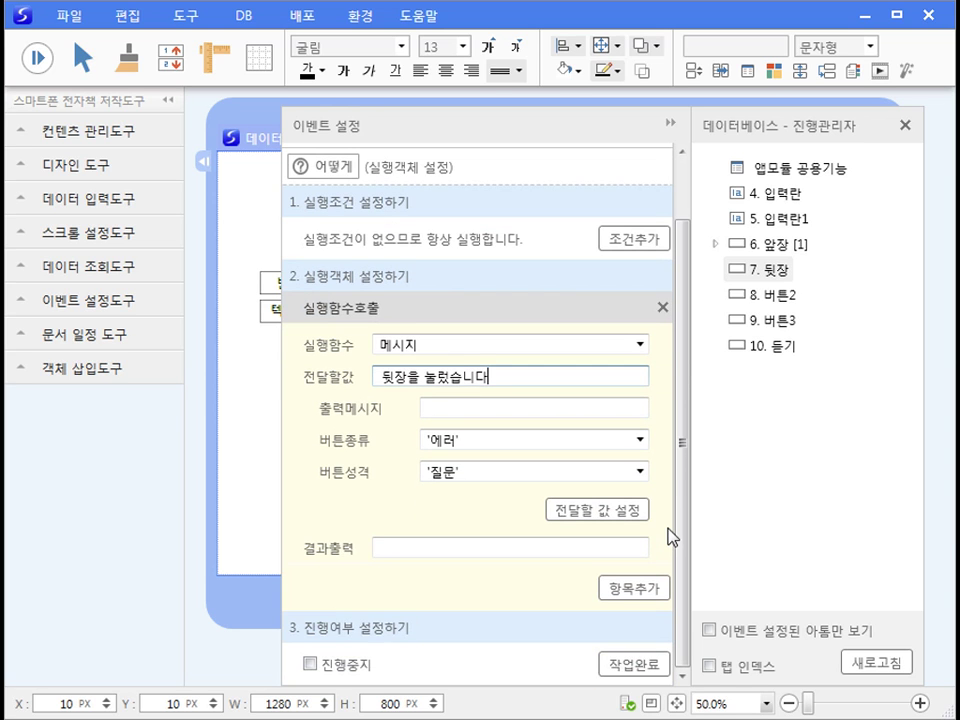
{"action": "left_click", "coordinate": [638, 664]}
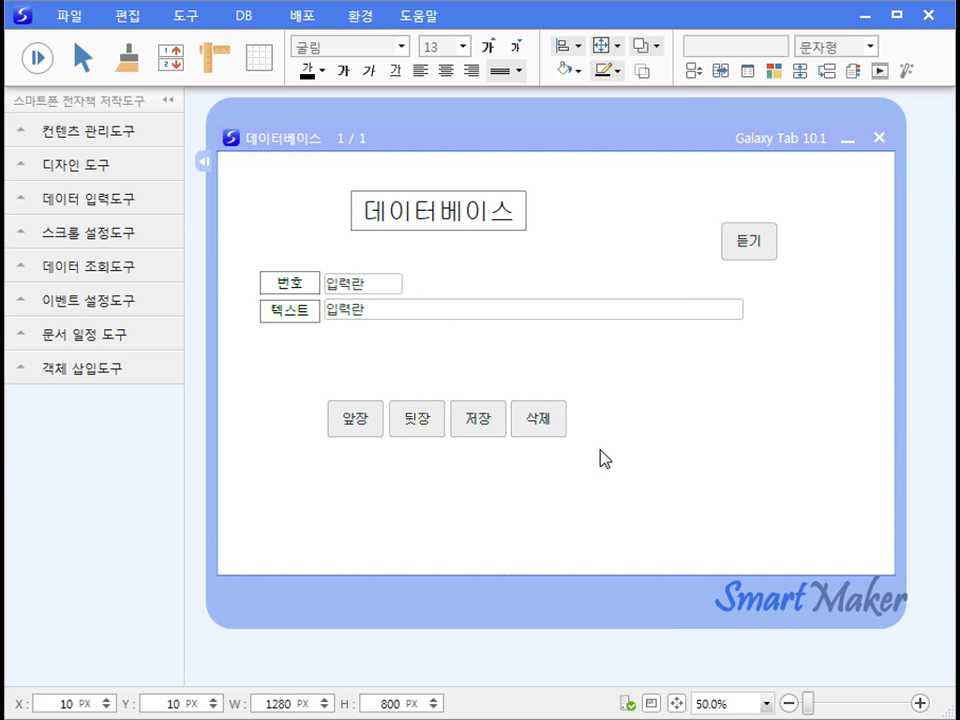
Place a 텍스트 대화상자 speech bubble below the 텍스트 field containing 뒷장을 눌렀습니다 in font size 28
{"action": "left_click", "coordinate": [111, 138]}
{"action": "left_click", "coordinate": [100, 292]}
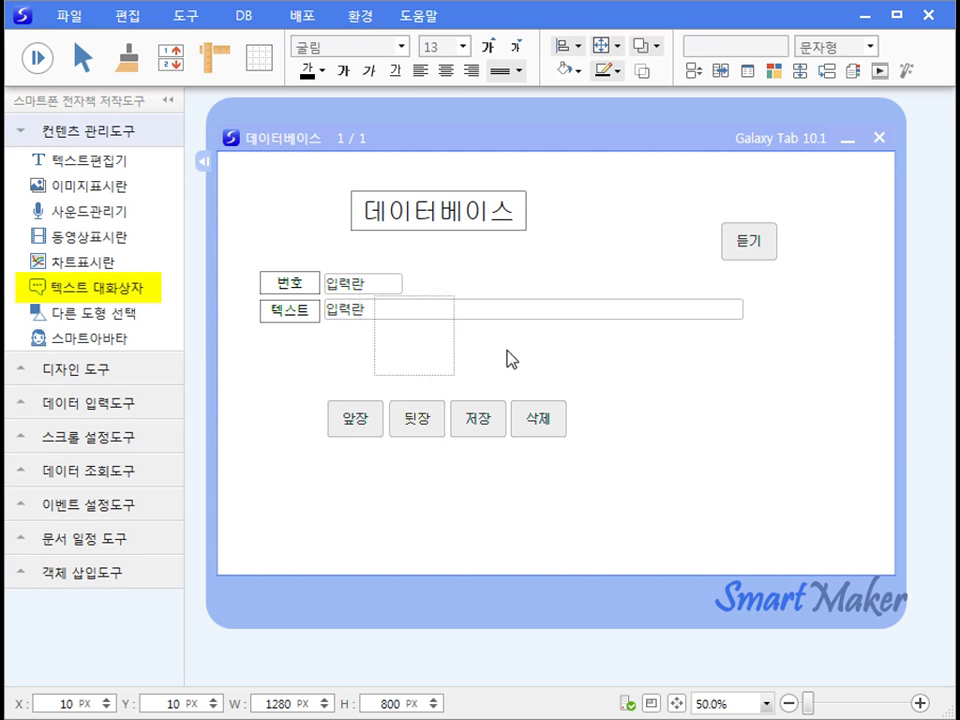
{"action": "left_click", "coordinate": [681, 377]}
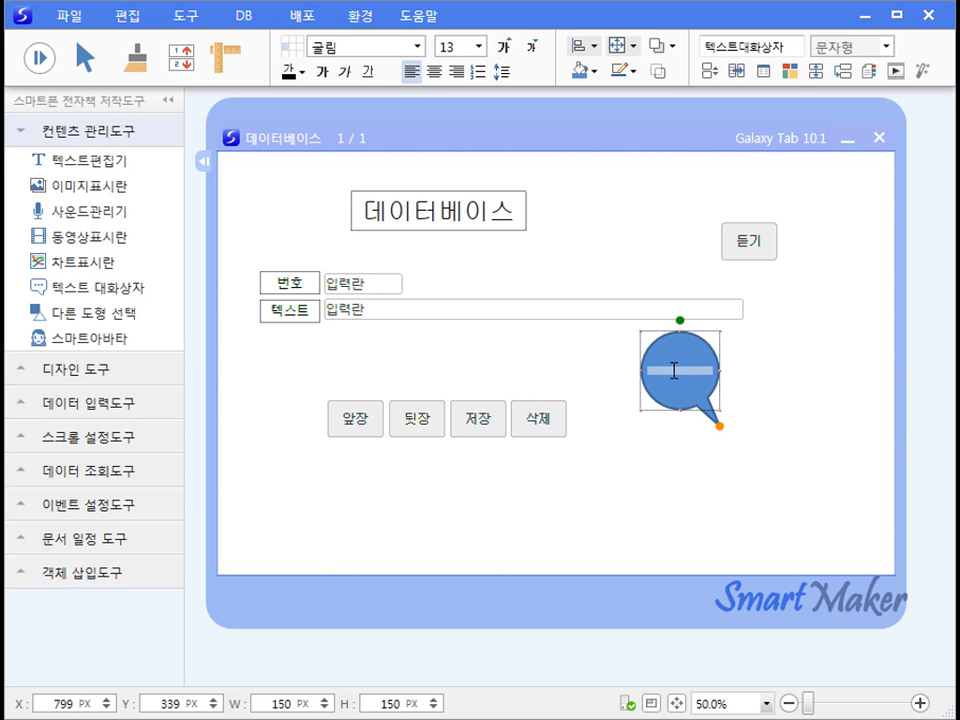
{"action": "type", "text": "뒷장을 눌렀습니다"}
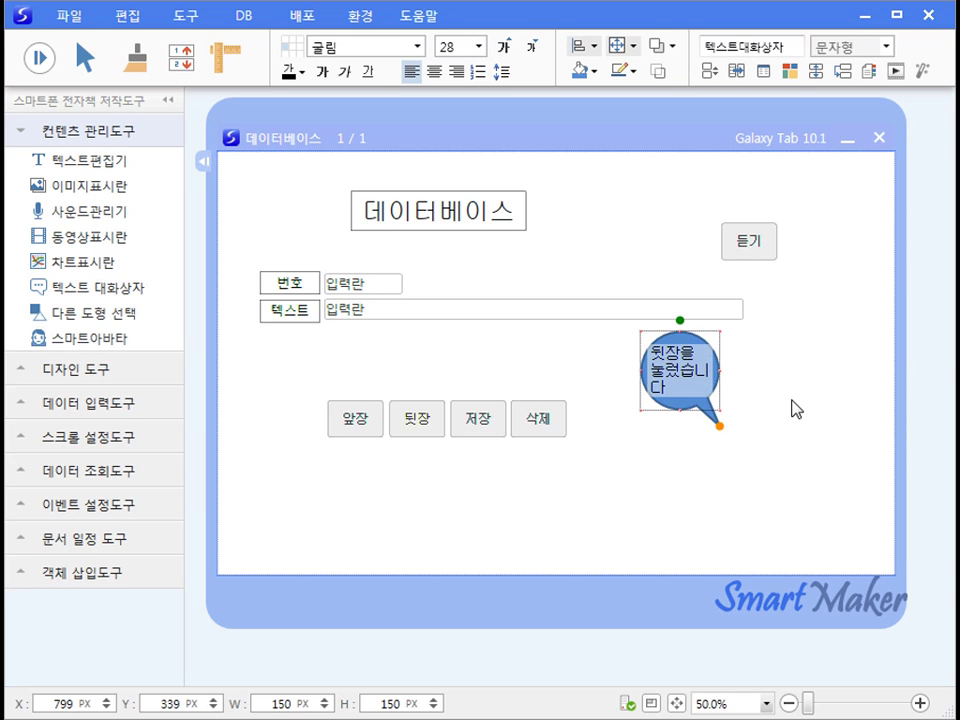
{"action": "left_click", "coordinate": [797, 408]}
Open the speech bubble's 스타일 속성 and close them again
{"action": "left_click", "coordinate": [686, 369]}
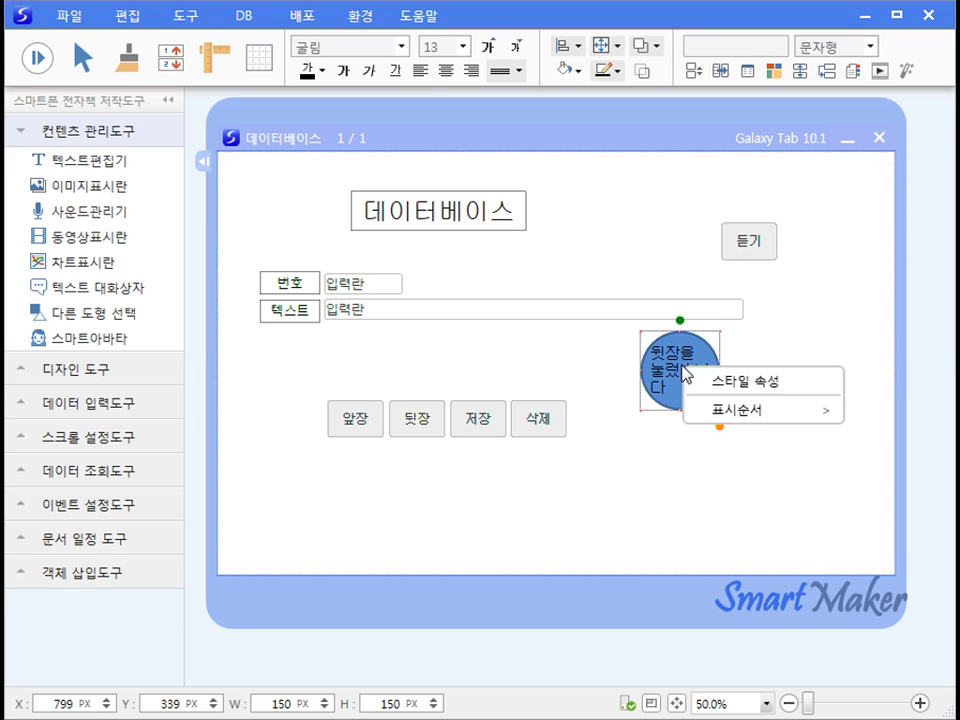
{"action": "right_click", "coordinate": [686, 369]}
{"action": "left_click", "coordinate": [718, 385]}
{"action": "left_click", "coordinate": [742, 463]}
{"action": "left_click", "coordinate": [618, 468]}
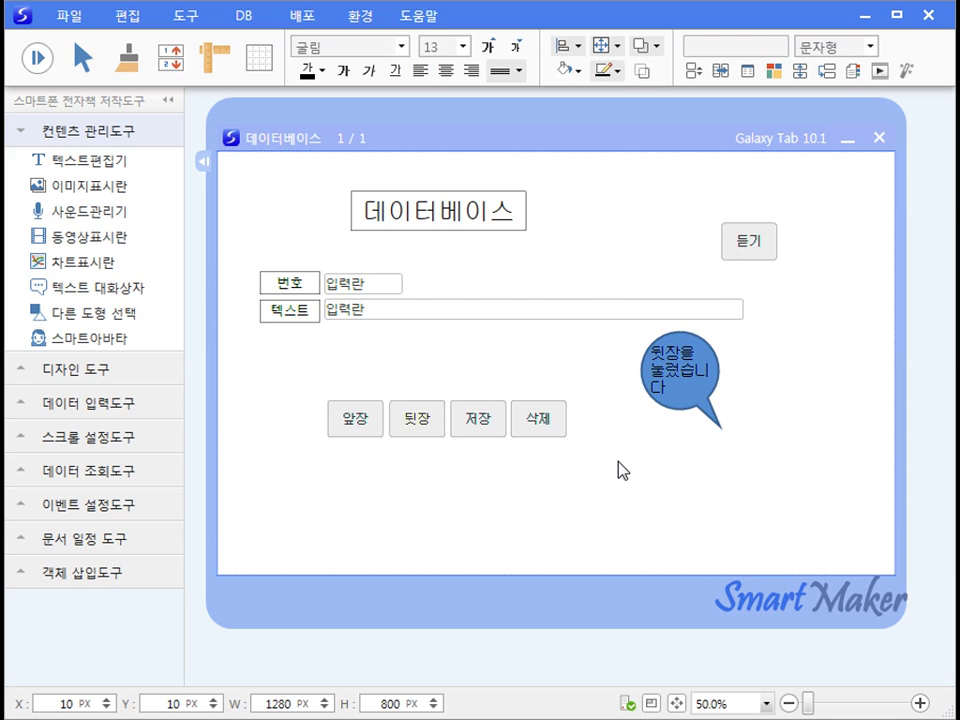
Add an animation to the speech bubble that starts when the 뒷장 button is pressed once (누르면)
{"action": "left_click", "coordinate": [683, 391]}
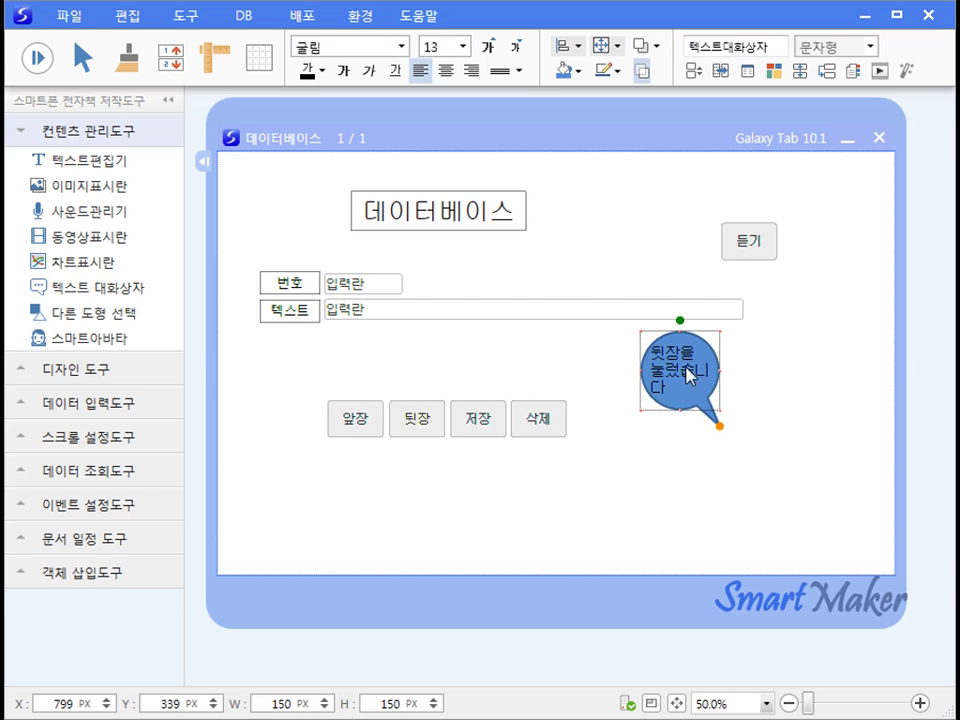
{"action": "left_click", "coordinate": [905, 73]}
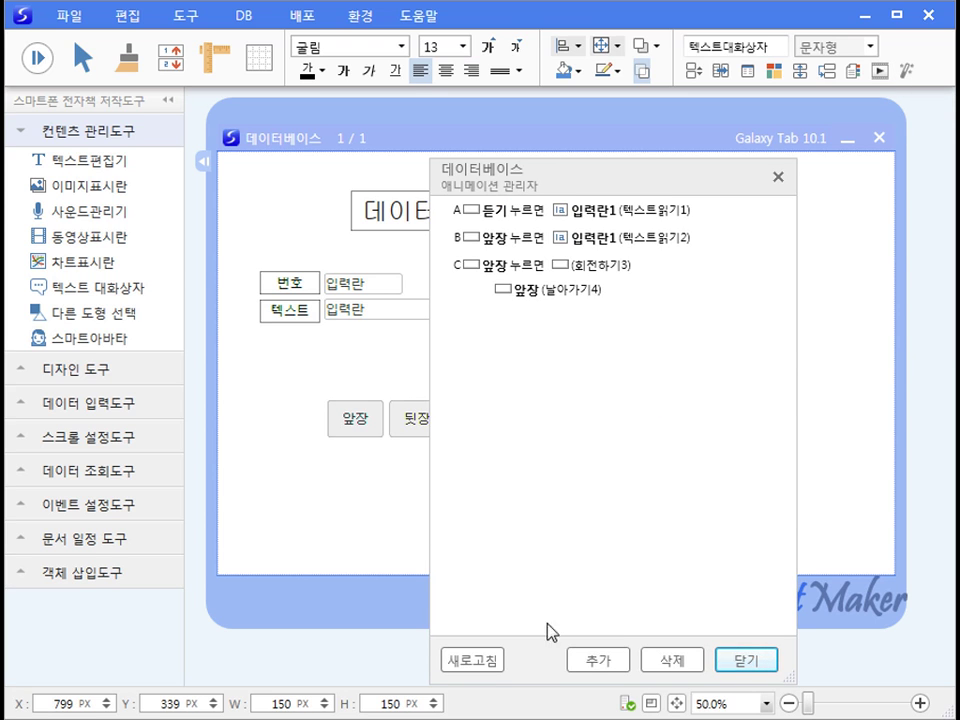
{"action": "left_click", "coordinate": [585, 660]}
{"action": "left_click", "coordinate": [362, 254]}
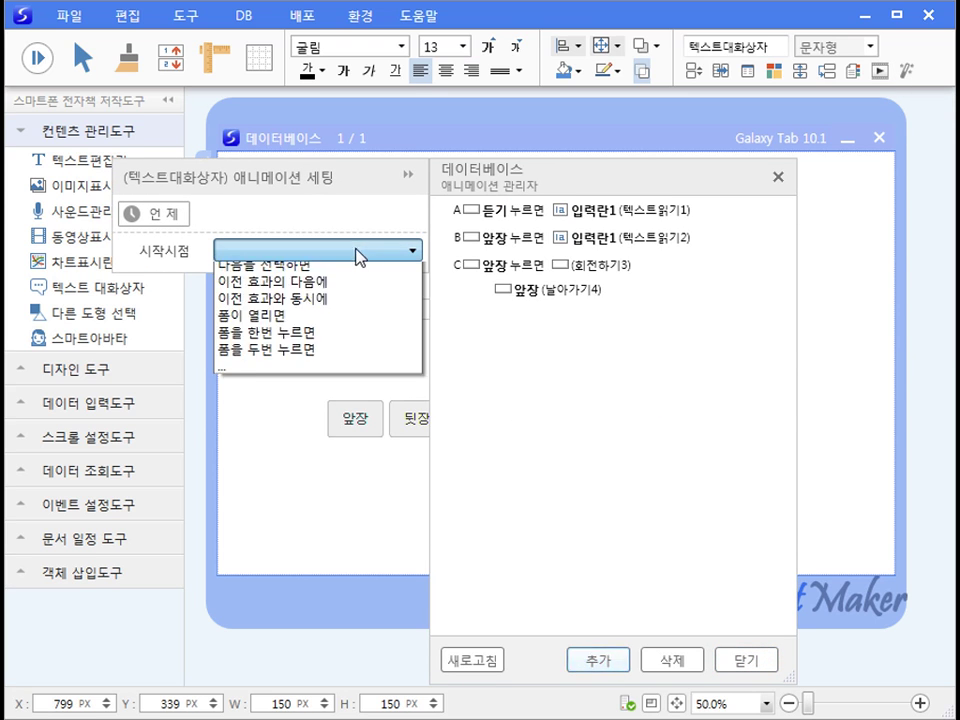
{"action": "left_click", "coordinate": [274, 422]}
{"action": "left_click", "coordinate": [363, 290]}
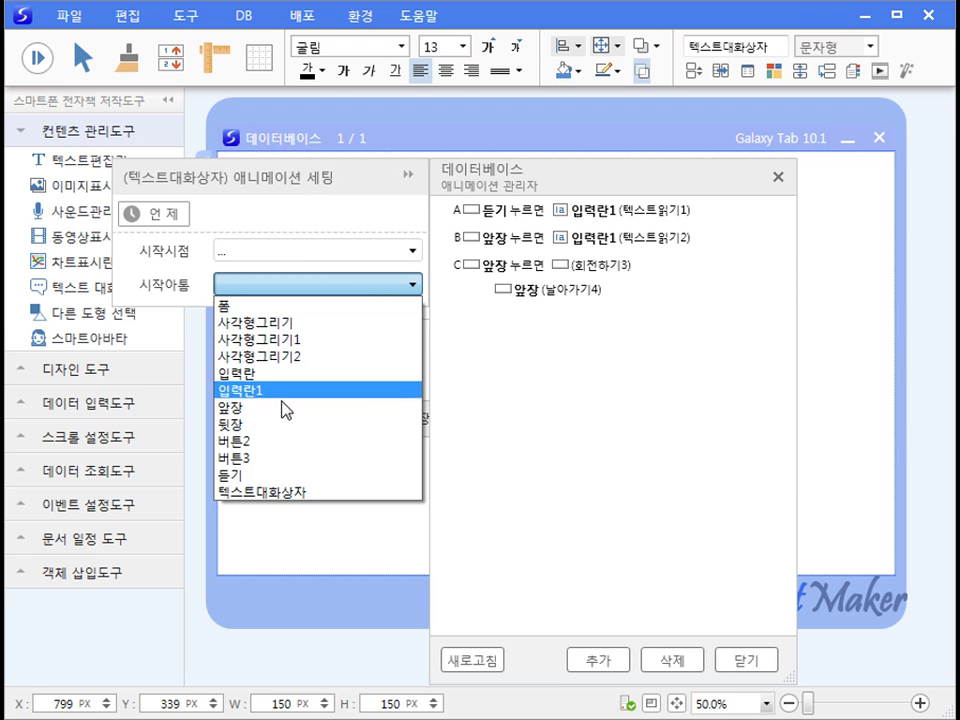
{"action": "left_click", "coordinate": [279, 426]}
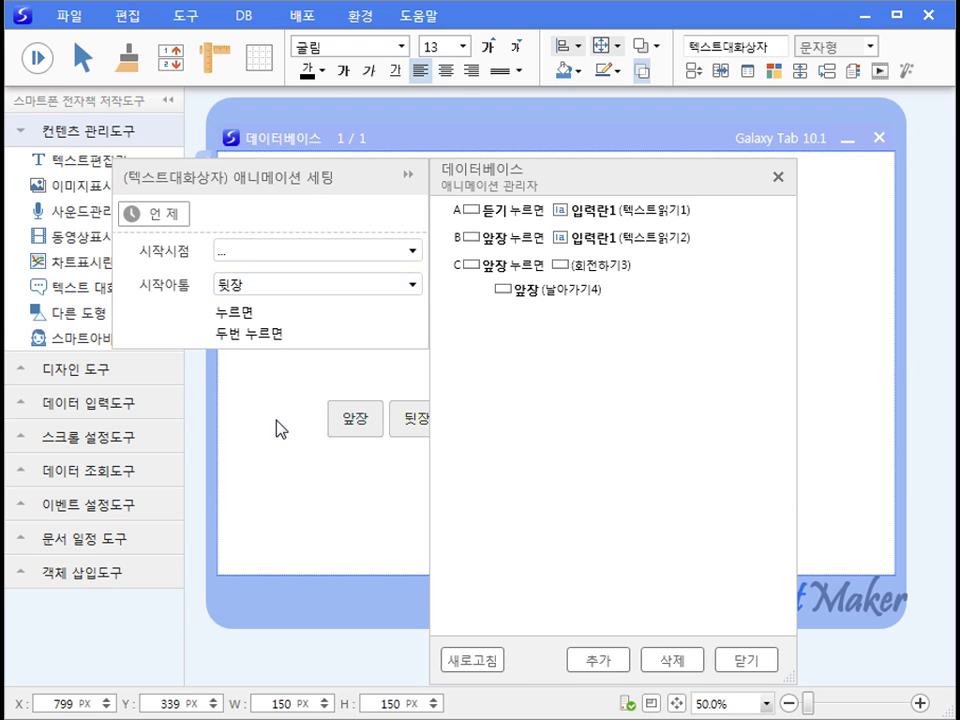
{"action": "left_click", "coordinate": [261, 316]}
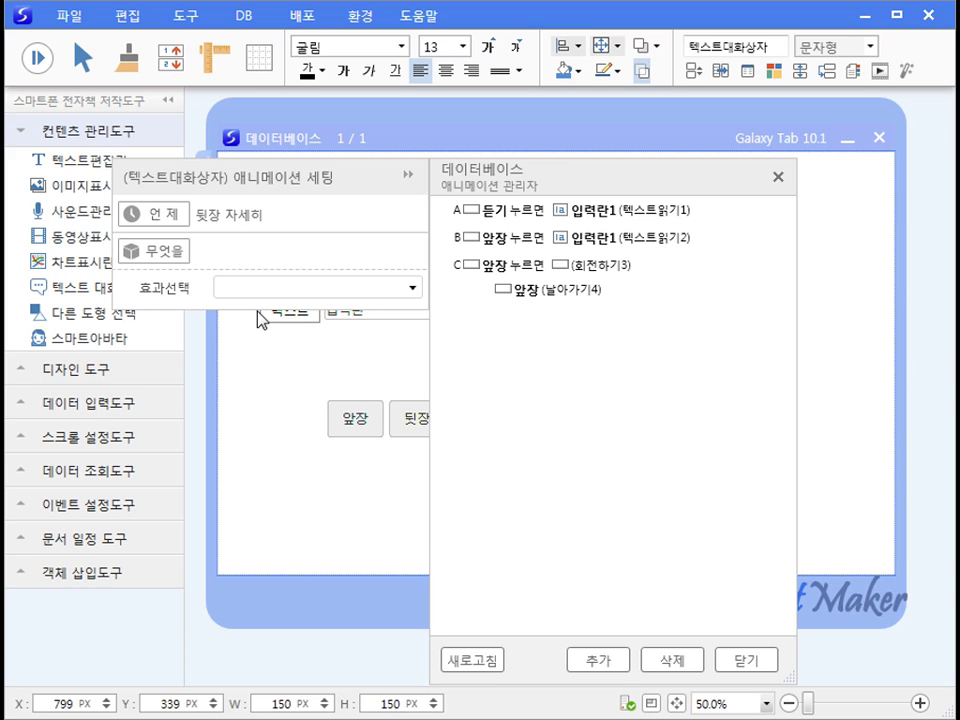
Give the speech bubble's animation the 나타나기 effect 날아오기, complete it and close the animation manager
{"action": "left_click", "coordinate": [420, 292]}
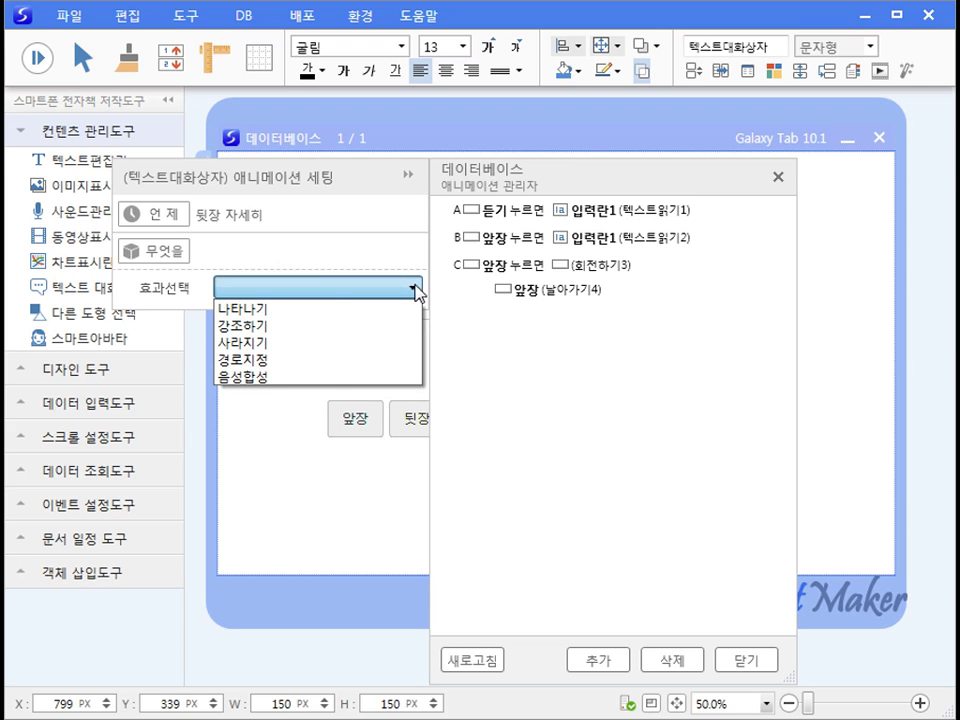
{"action": "left_click", "coordinate": [372, 309]}
{"action": "left_click", "coordinate": [331, 316]}
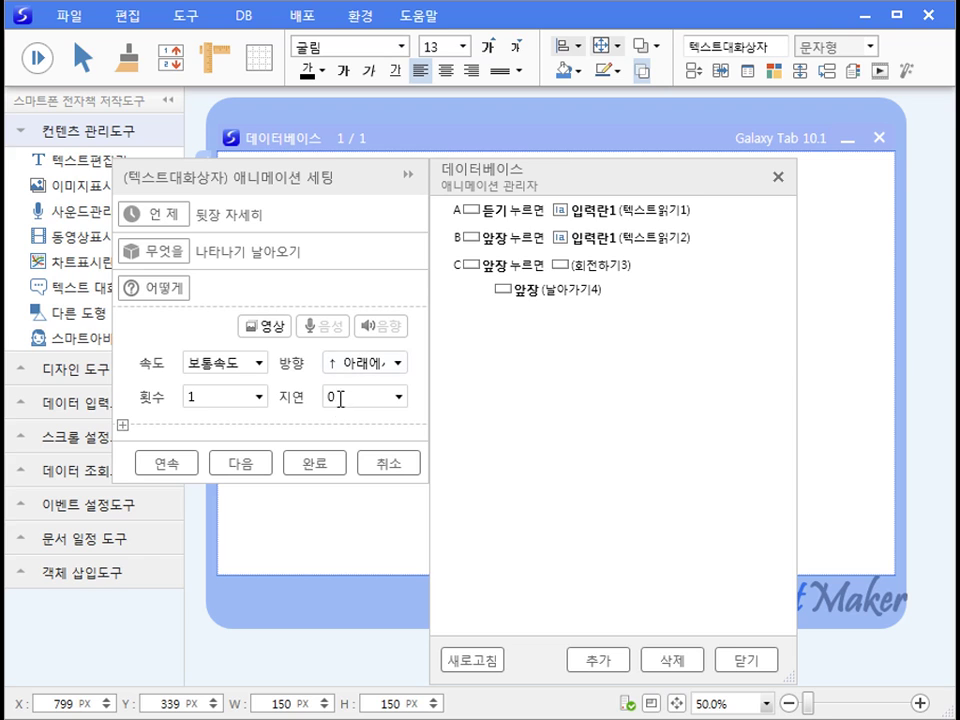
{"action": "left_click", "coordinate": [326, 465]}
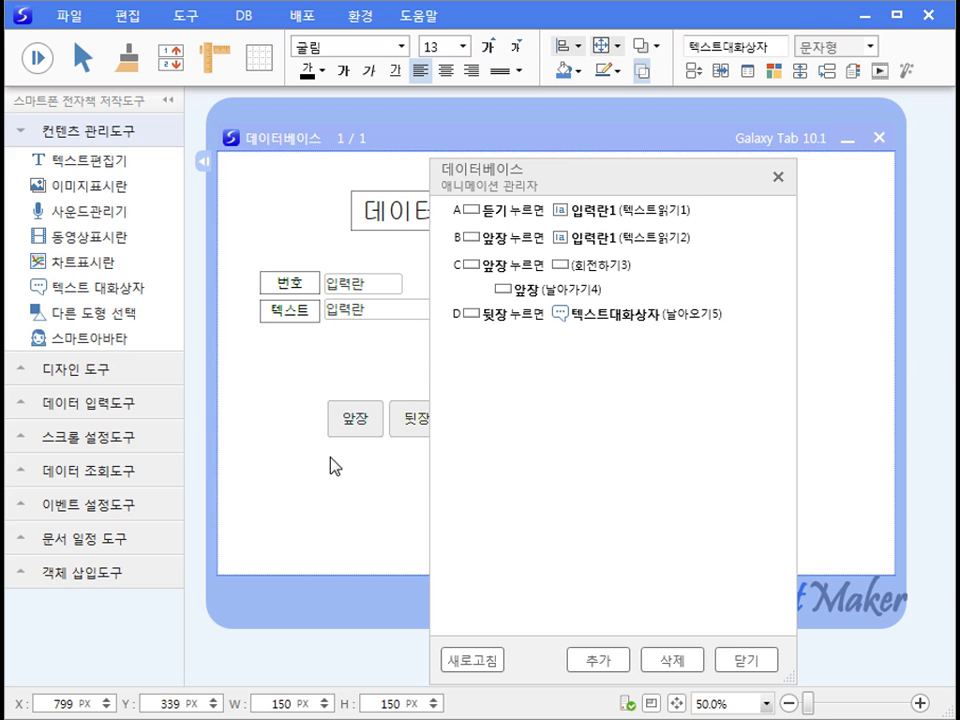
{"action": "left_click", "coordinate": [333, 466]}
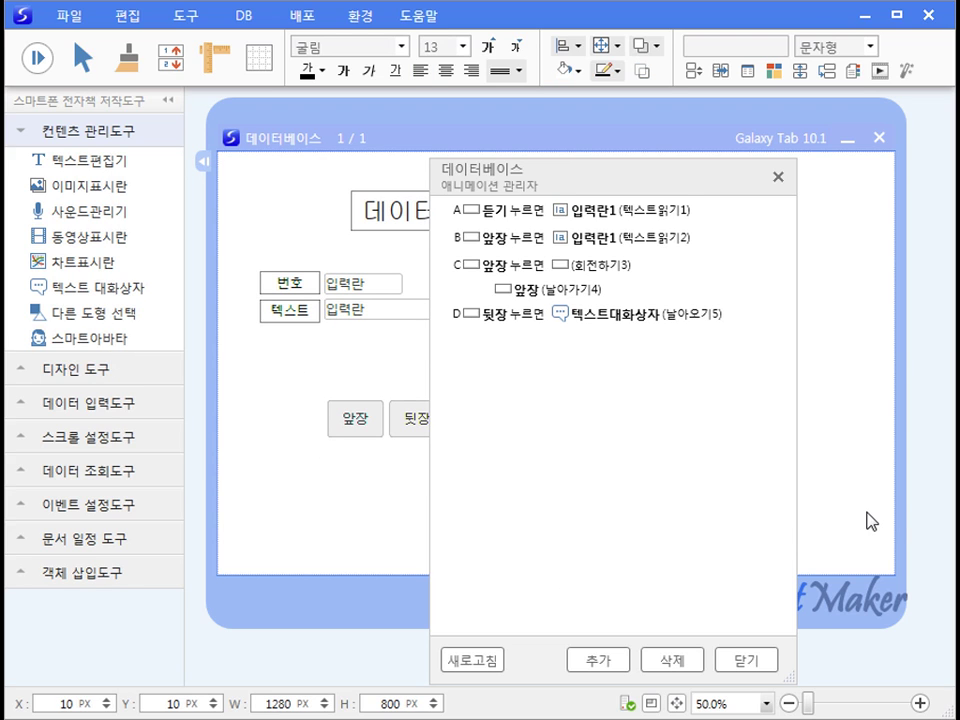
{"action": "left_click", "coordinate": [769, 668]}
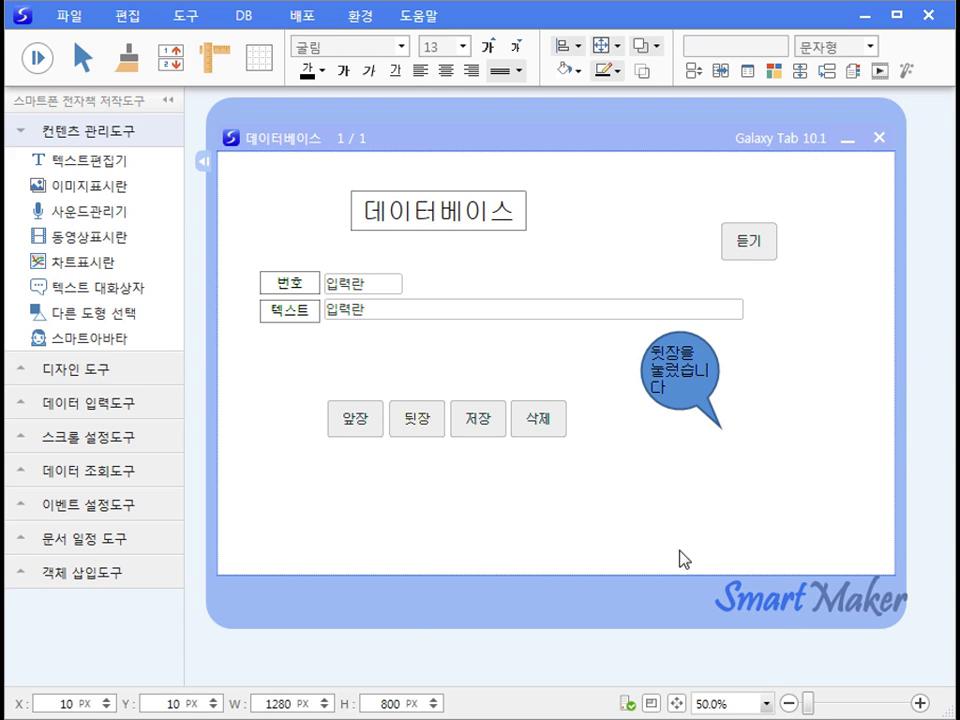
Run the form, test the 앞장 button twice and the 뒷장 button once, and acknowledge the message
{"action": "left_click", "coordinate": [38, 62]}
{"action": "left_click", "coordinate": [366, 424]}
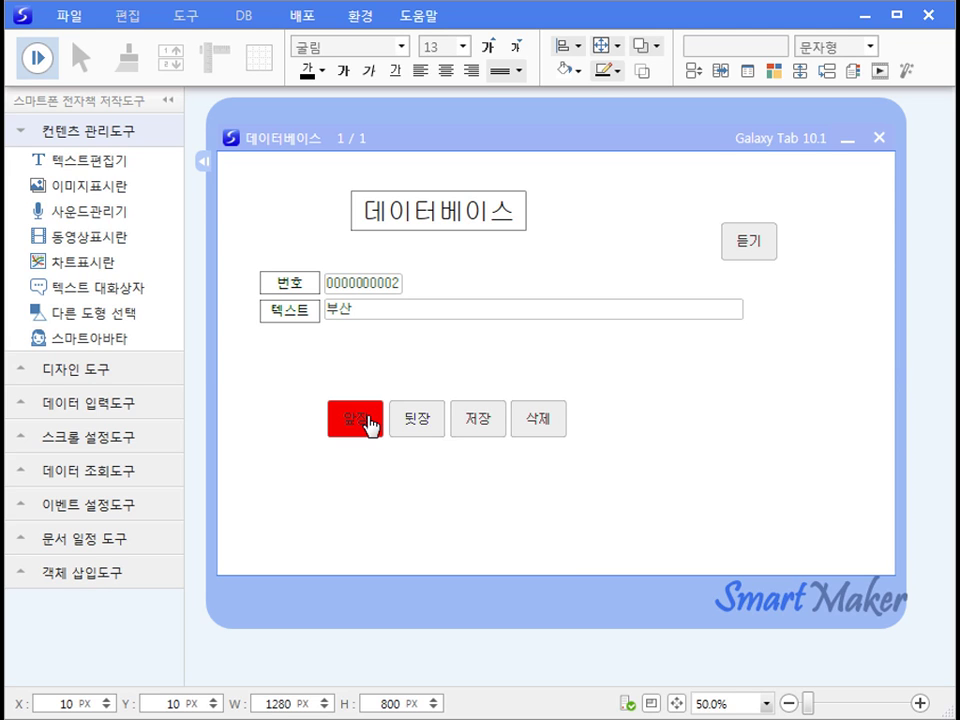
{"action": "left_click", "coordinate": [369, 425]}
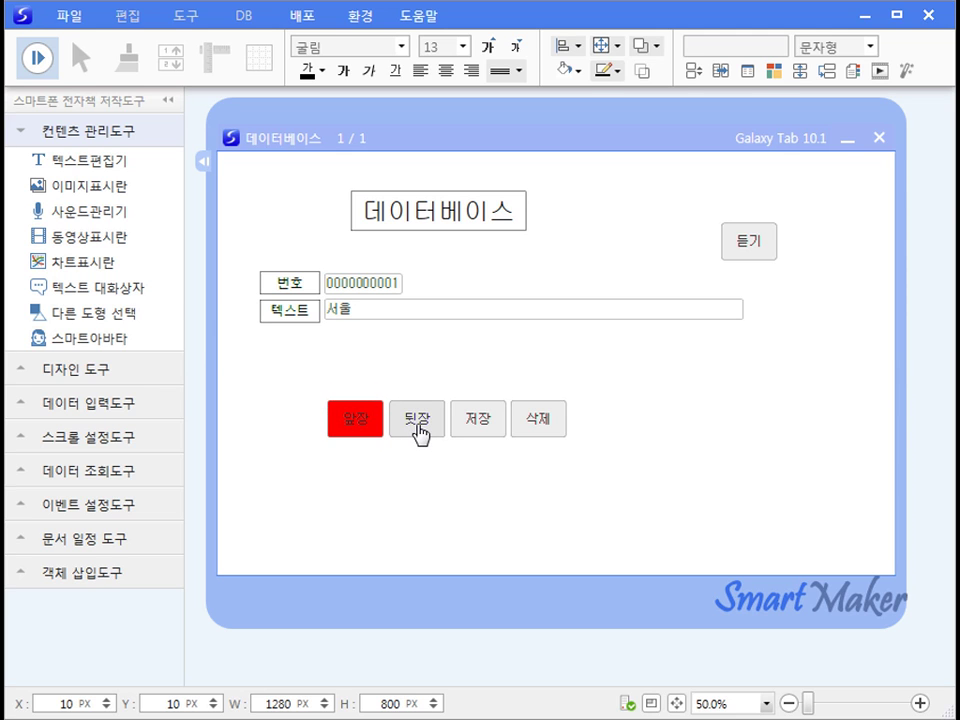
{"action": "left_click", "coordinate": [418, 432]}
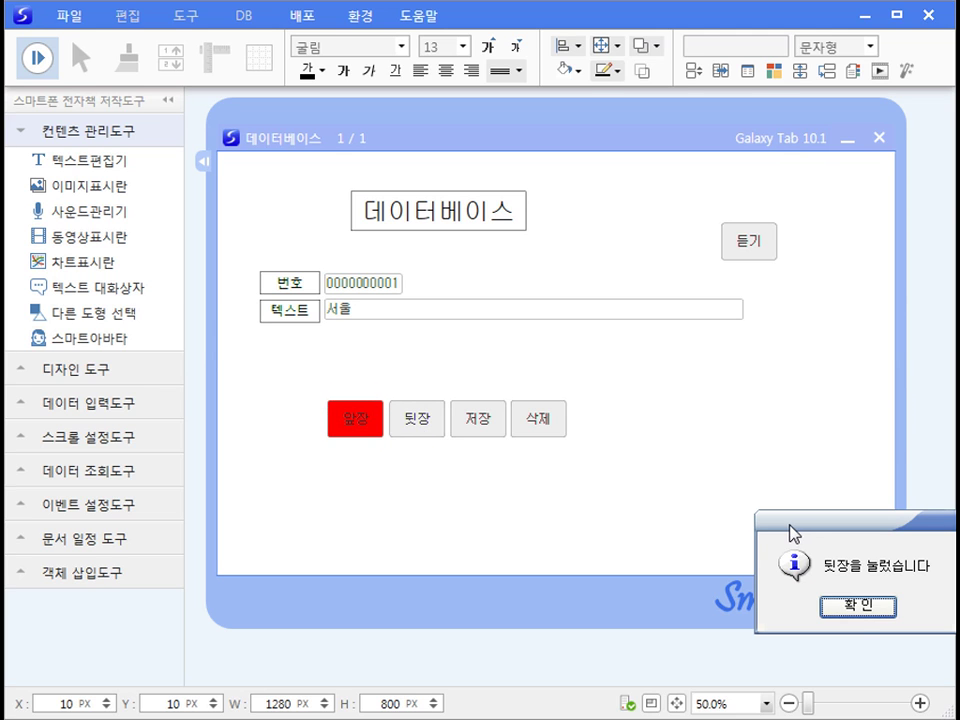
{"action": "left_click", "coordinate": [873, 607]}
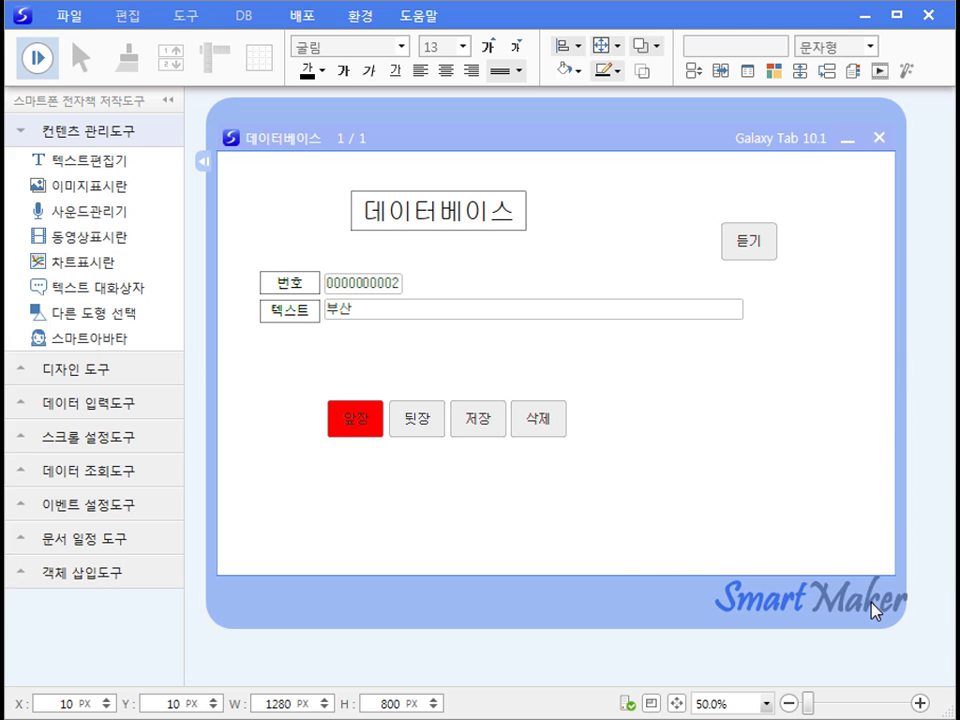